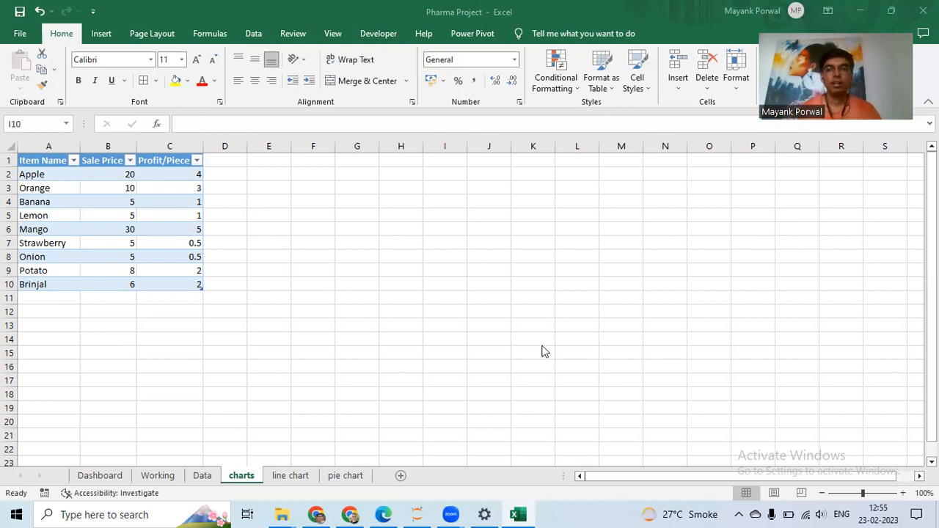
click(349, 243)
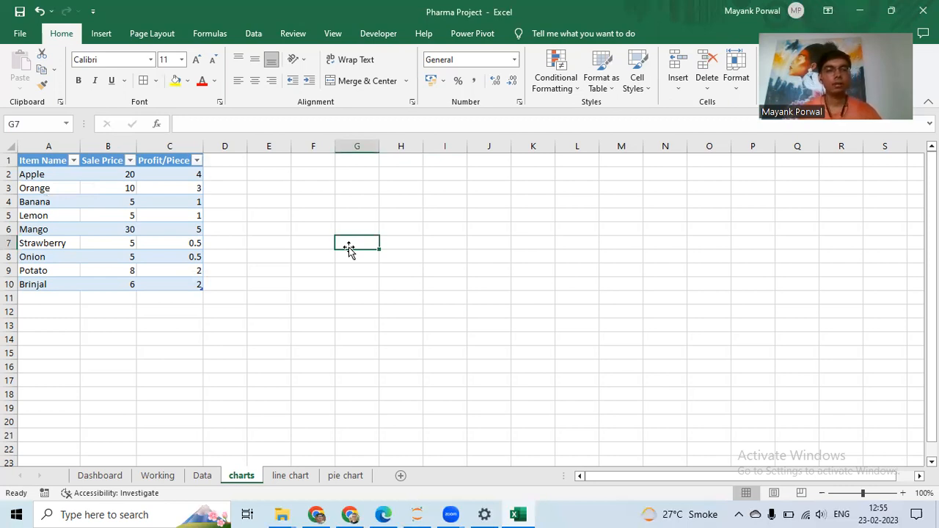
click(71, 176)
click(69, 190)
click(74, 215)
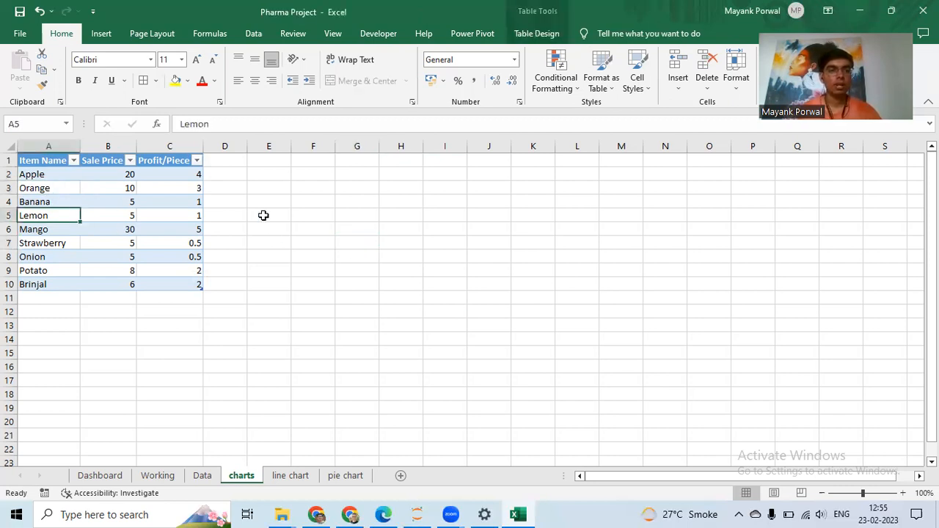
drag(819, 74, 457, 52)
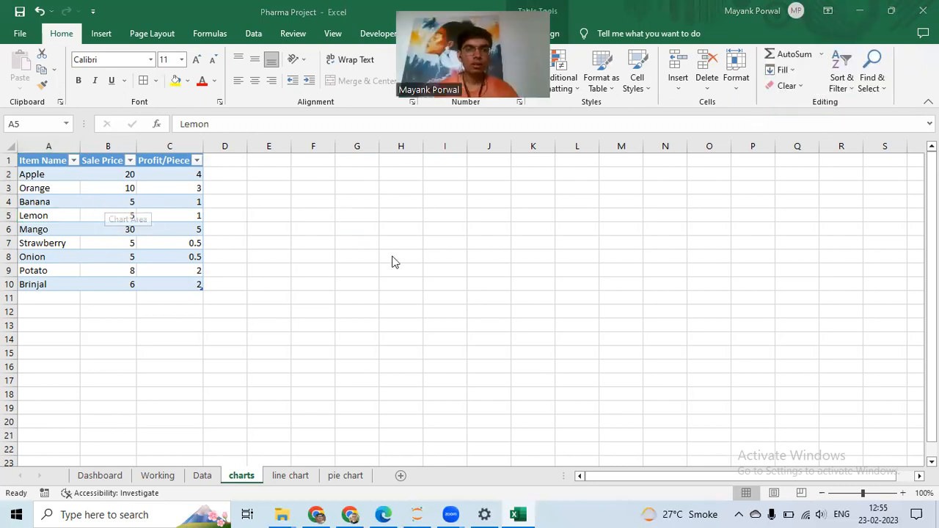
click(98, 202)
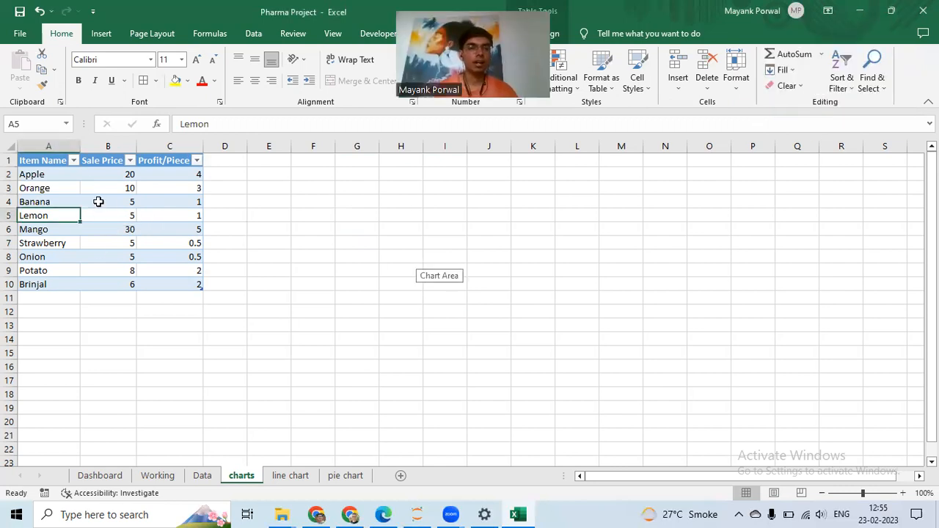
click(371, 225)
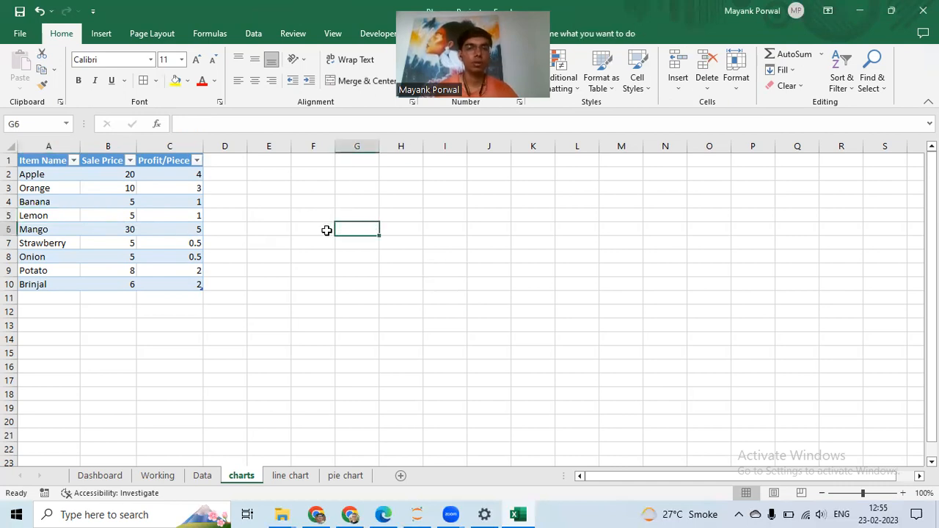
- Insert the recommended clustered column chart for the Item Name and Sale Price columns (A1:B10)
drag(33, 163, 156, 288)
click(342, 248)
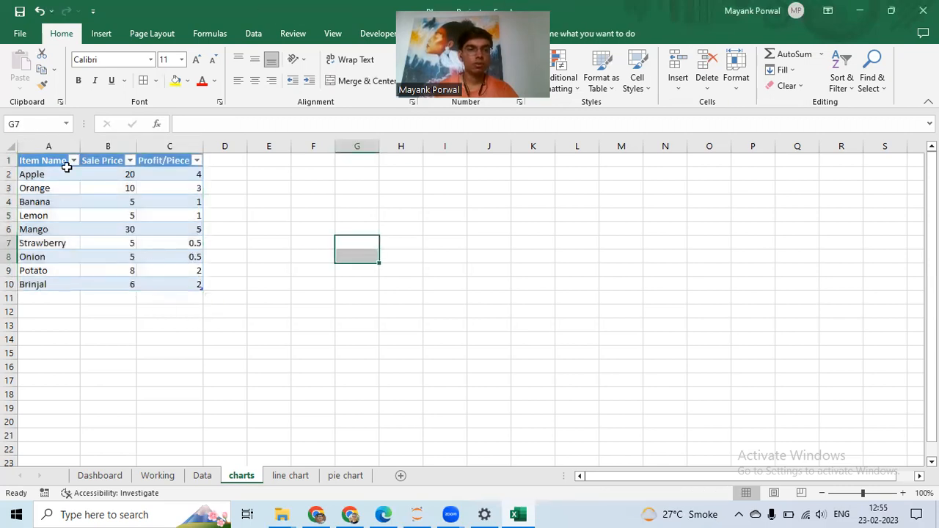
drag(44, 163, 108, 281)
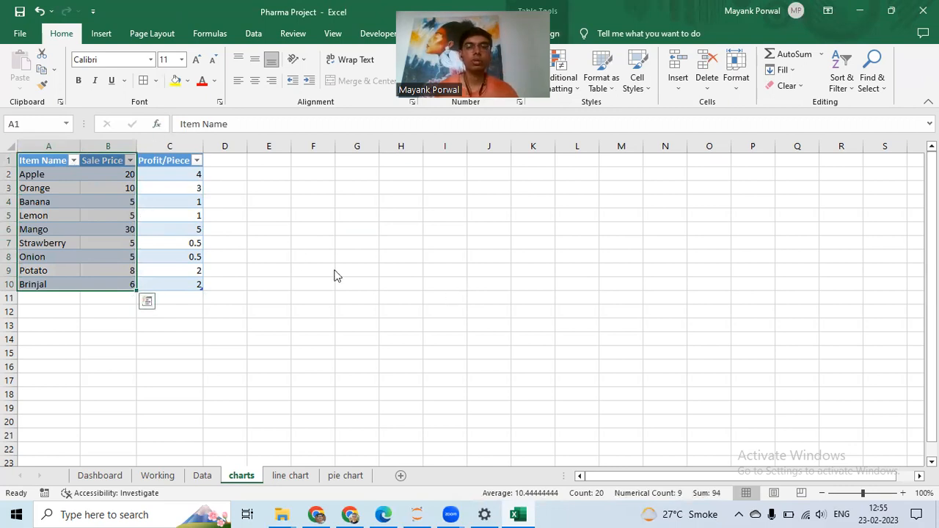
click(101, 33)
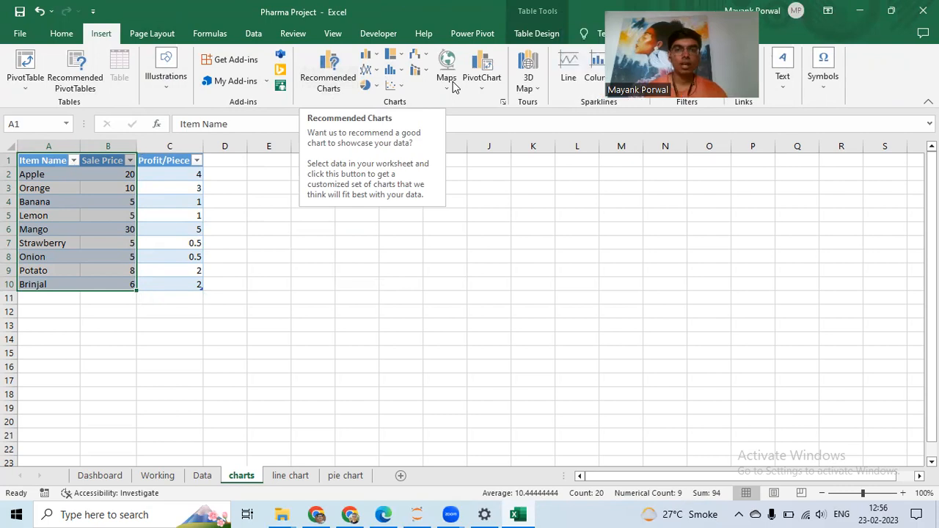
click(376, 57)
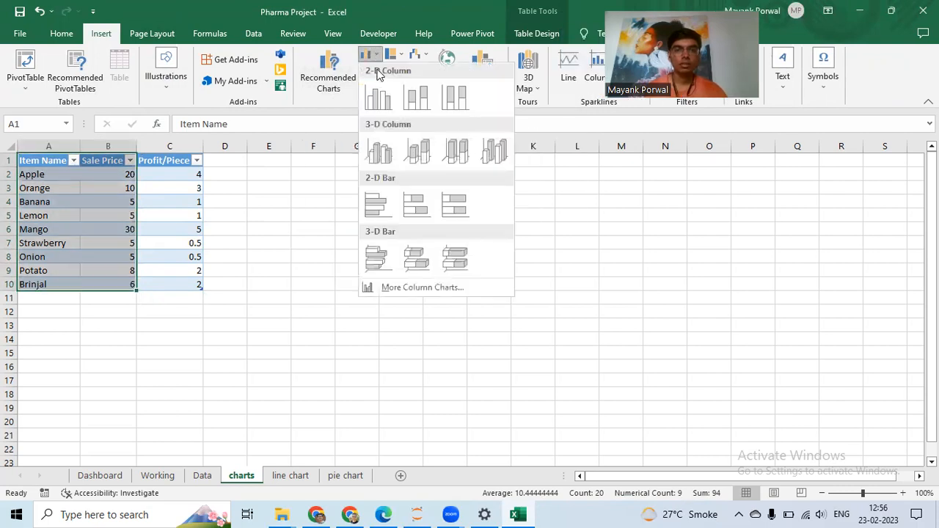
click(332, 165)
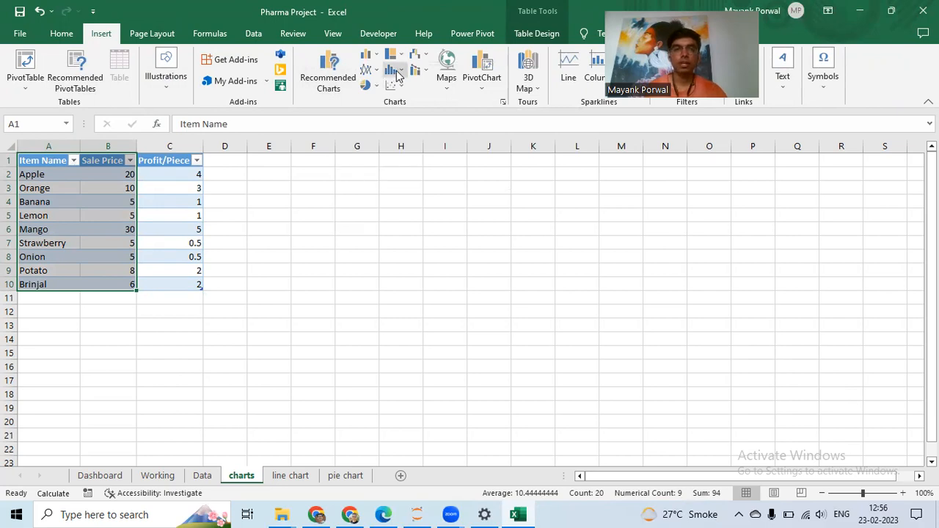
click(329, 74)
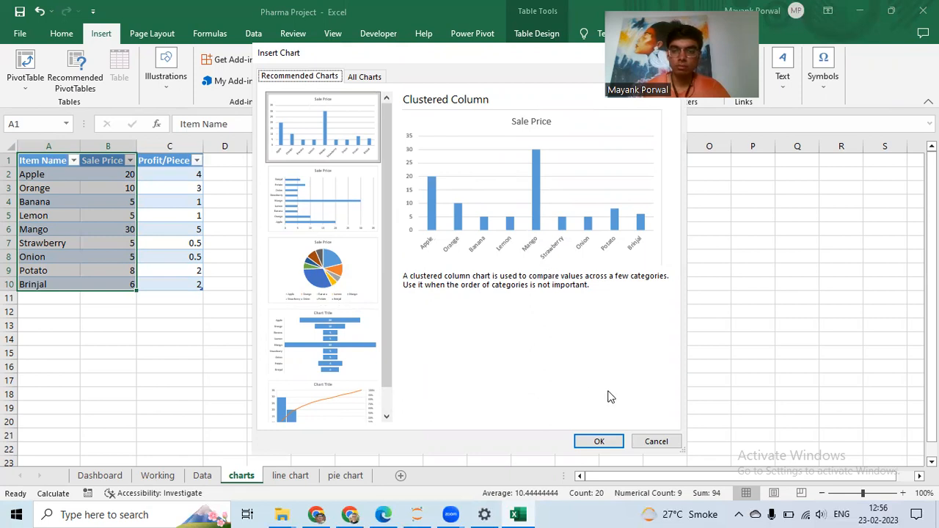
click(609, 437)
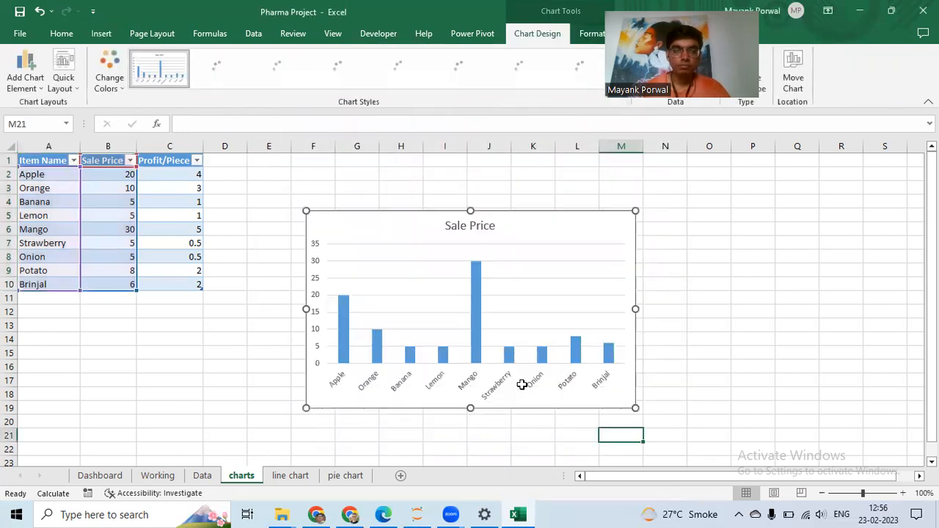
- Move the chart up and to the right, preview several chart styles, and apply the first chart style
drag(535, 231, 589, 205)
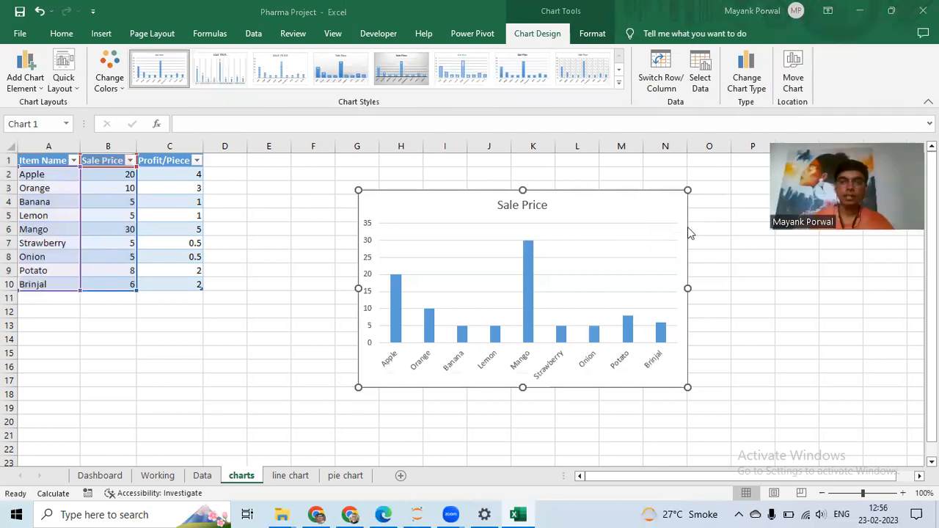
click(481, 76)
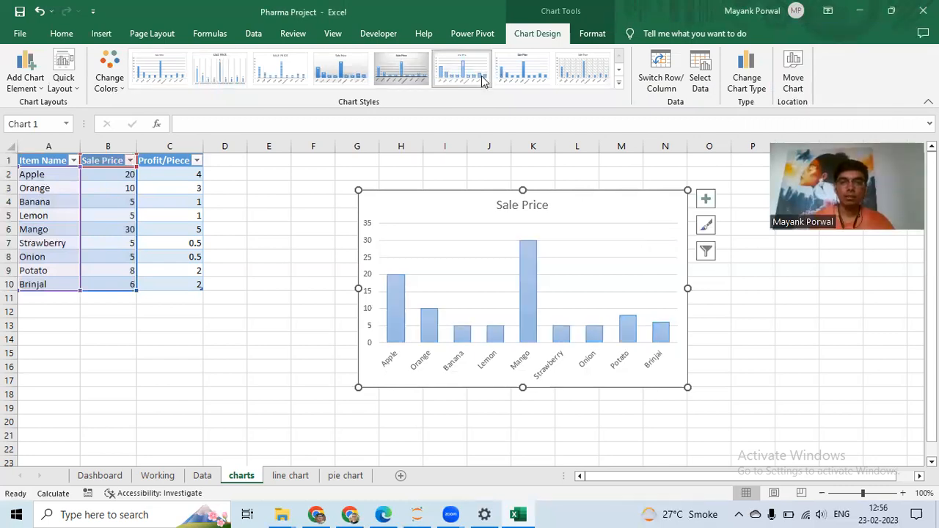
click(583, 70)
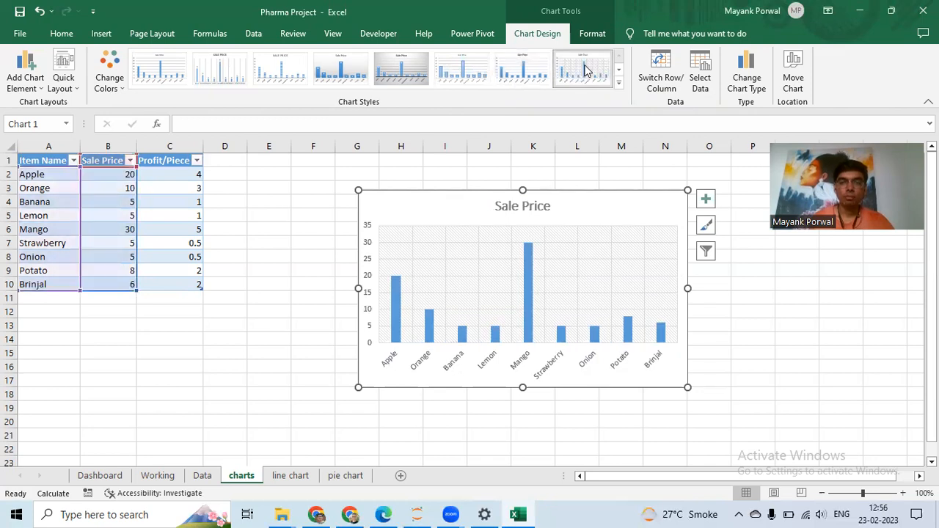
click(401, 68)
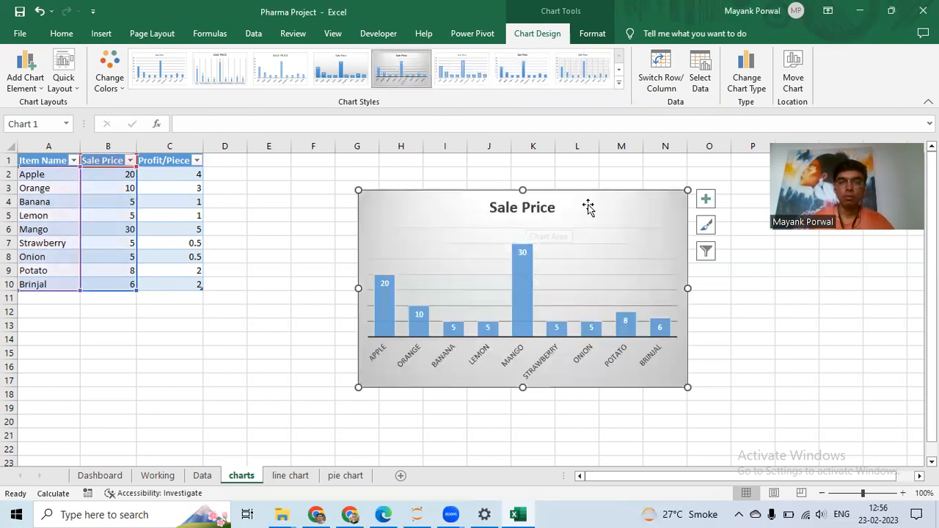
click(161, 70)
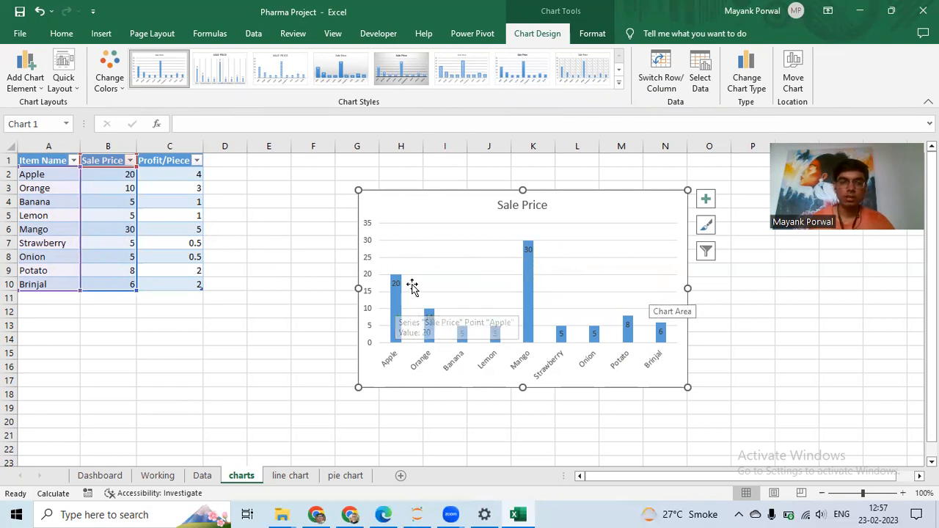
- Sort the Sale Price column (B2:B10) from largest to smallest
click(67, 175)
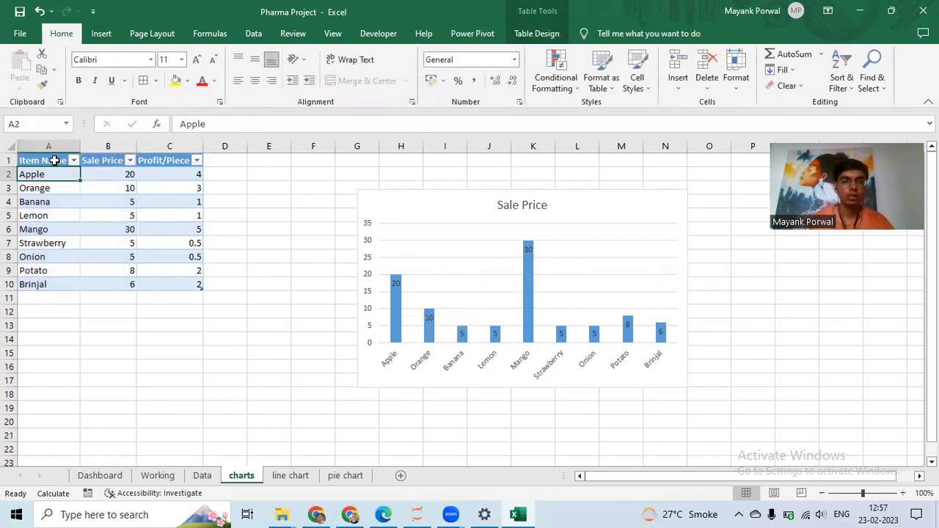
click(107, 146)
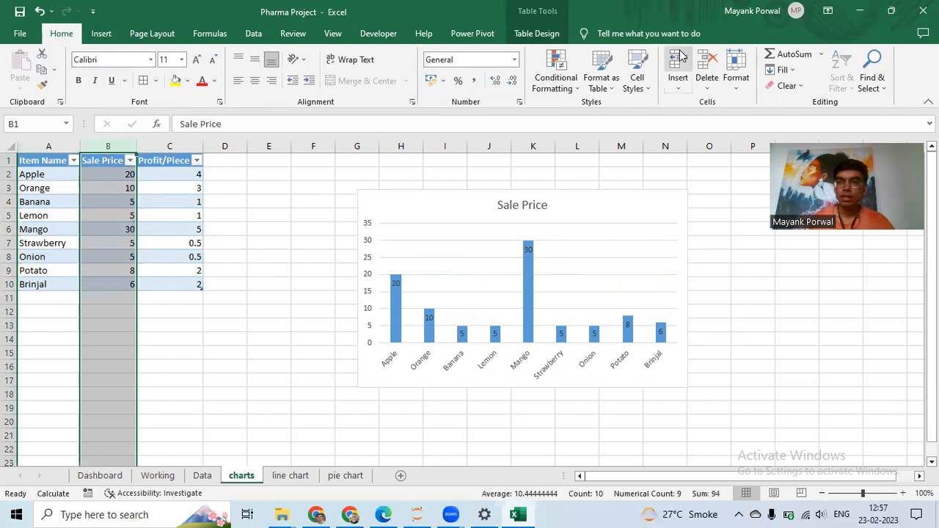
click(209, 214)
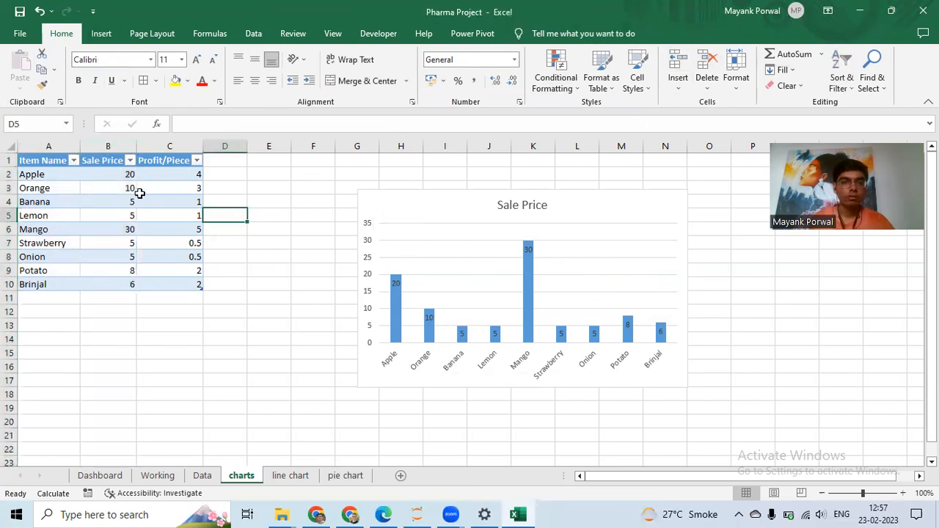
drag(117, 173, 119, 285)
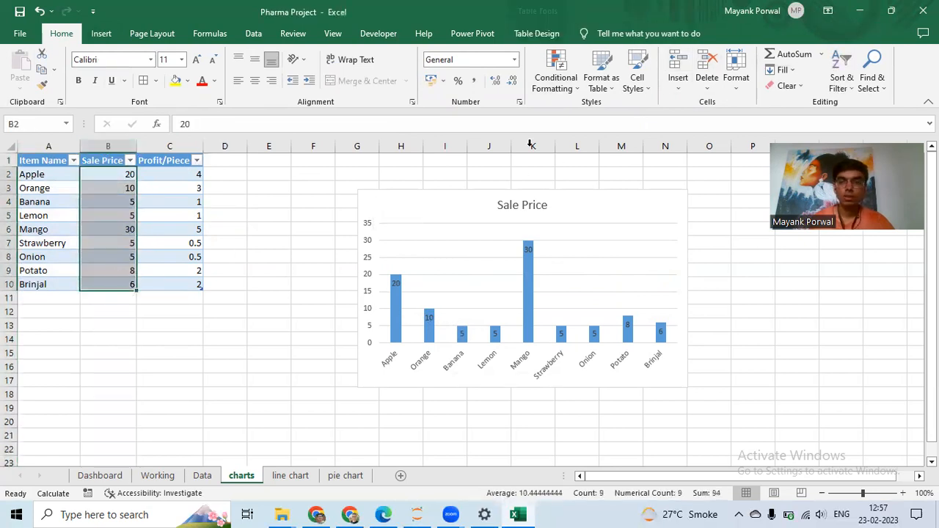
click(842, 72)
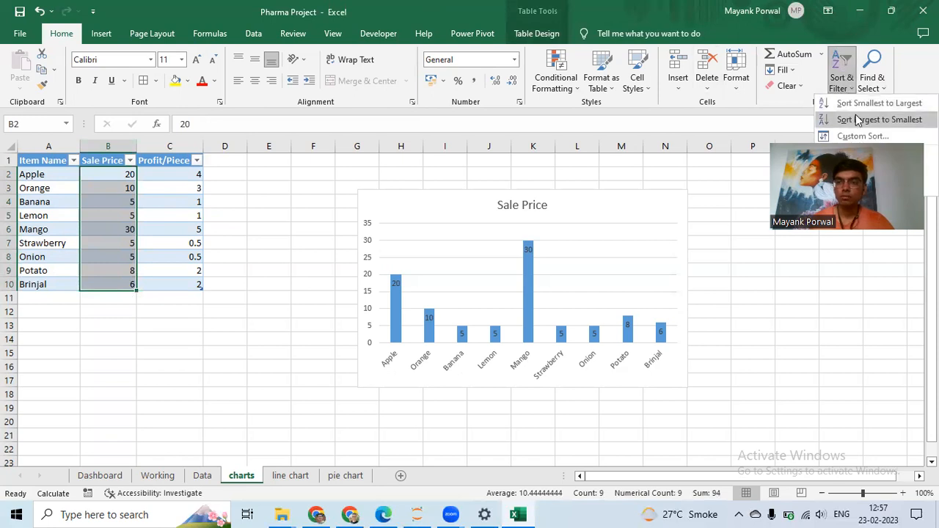
click(860, 121)
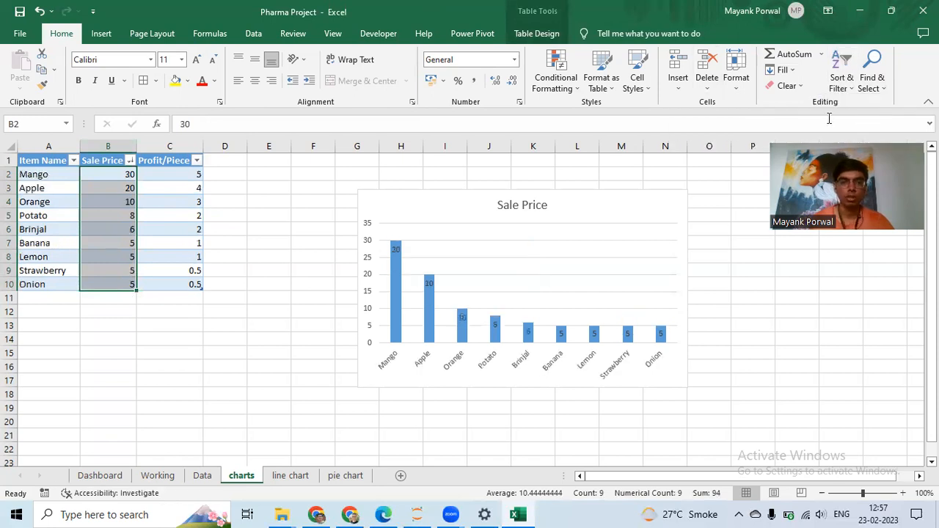
- Delete the data labels from the chart's columns
click(544, 271)
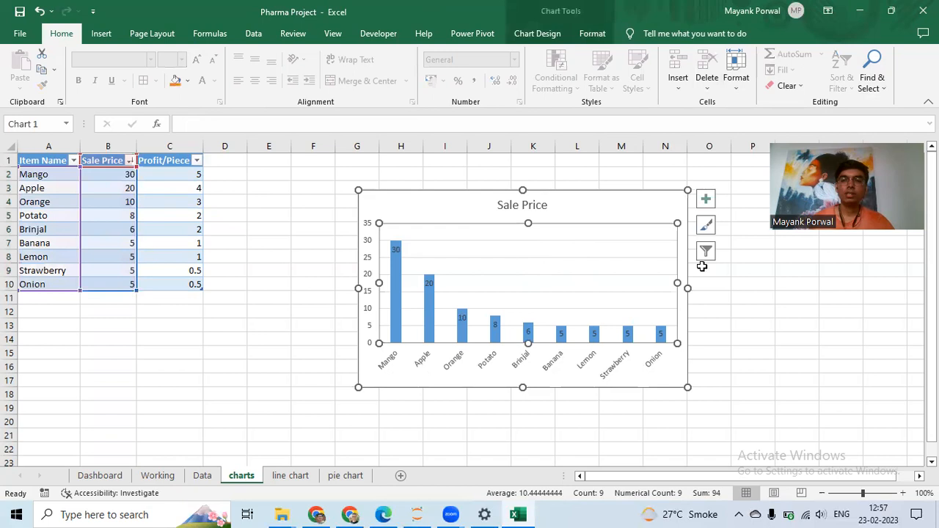
click(697, 271)
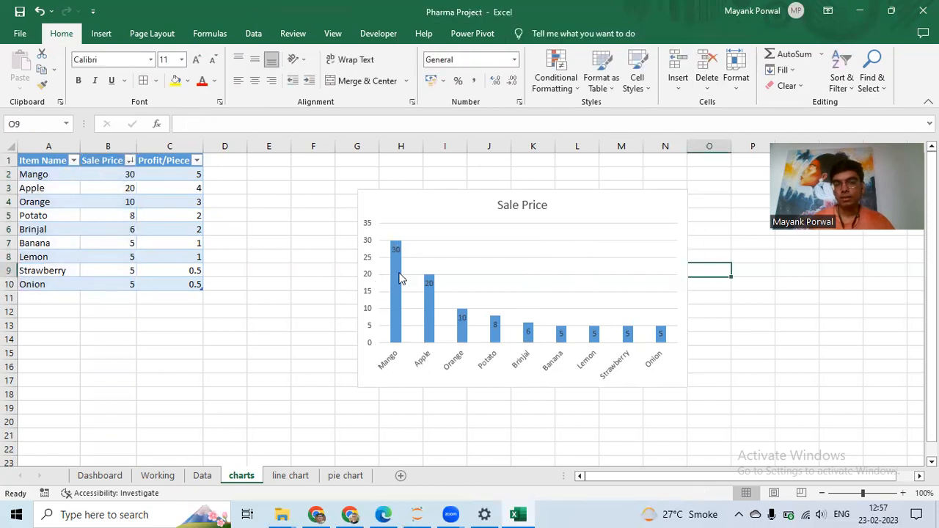
mouse_move(668, 346)
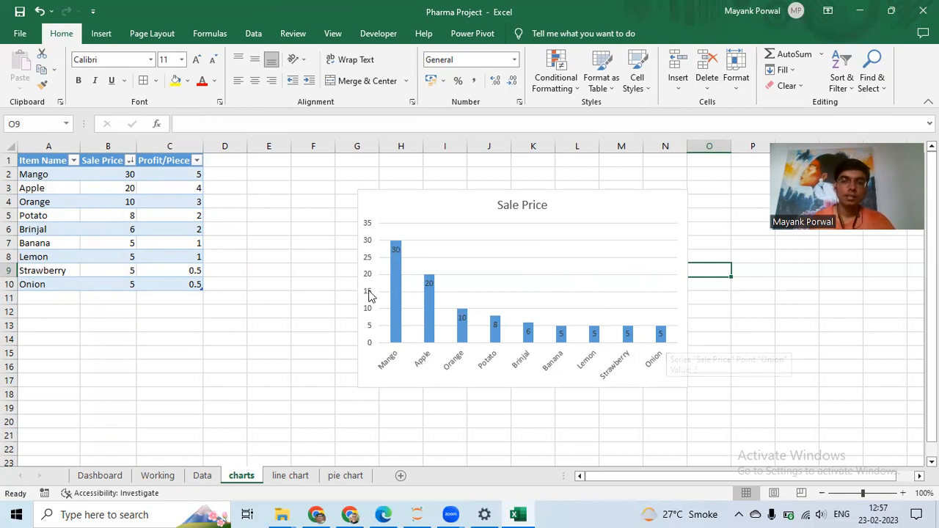
click(396, 250)
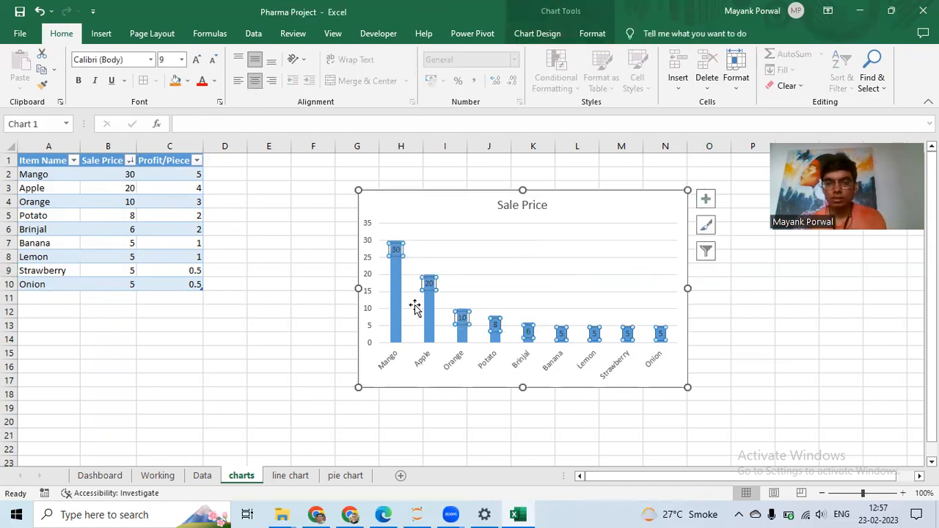
key(Delete)
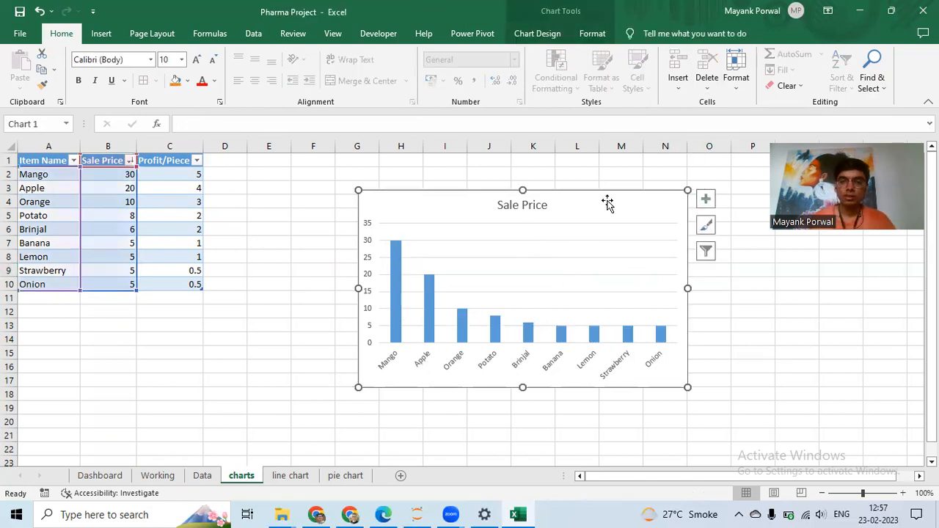
- Move the chart to span about columns L to R near the top of the sheet
click(706, 199)
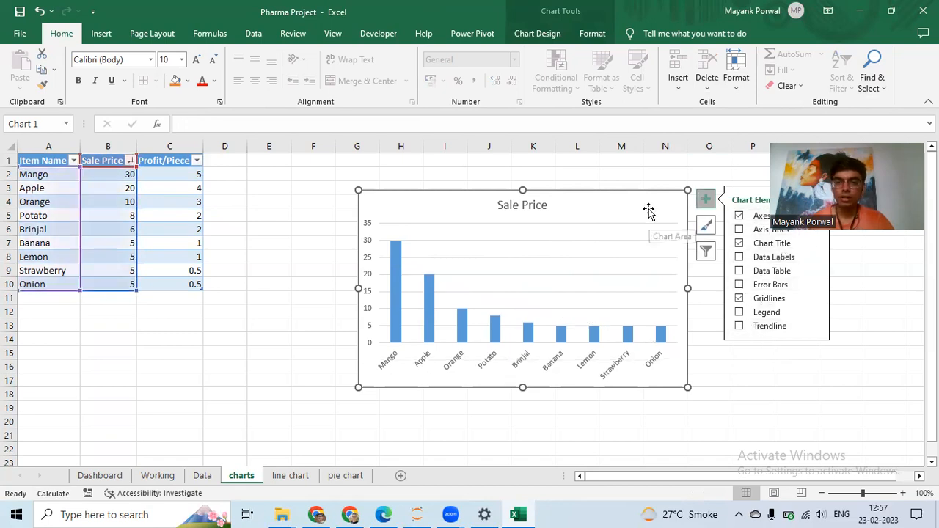
click(628, 174)
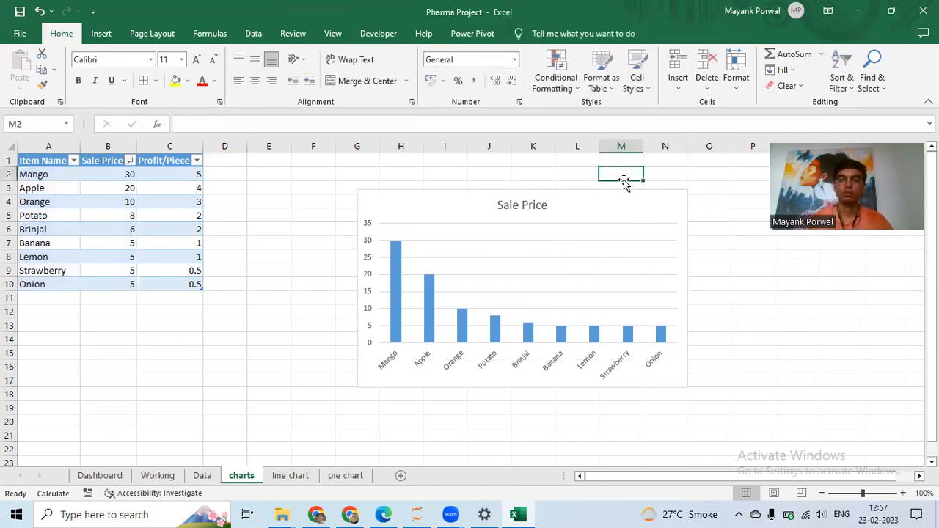
drag(408, 202, 620, 163)
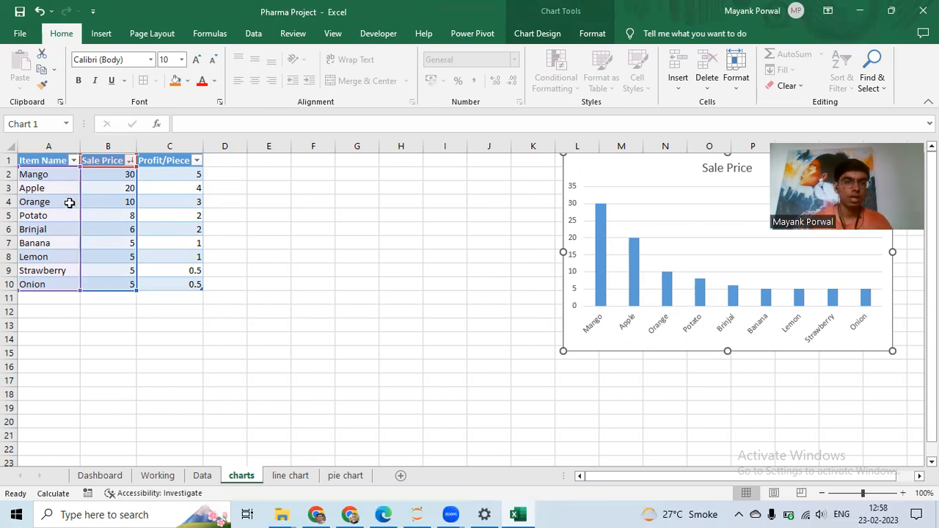
- Insert a recommended clustered bar chart from the Item Name, Sale Price and Profit/Piece table (A1:C10)
key(Escape)
click(31, 159)
drag(32, 158, 173, 215)
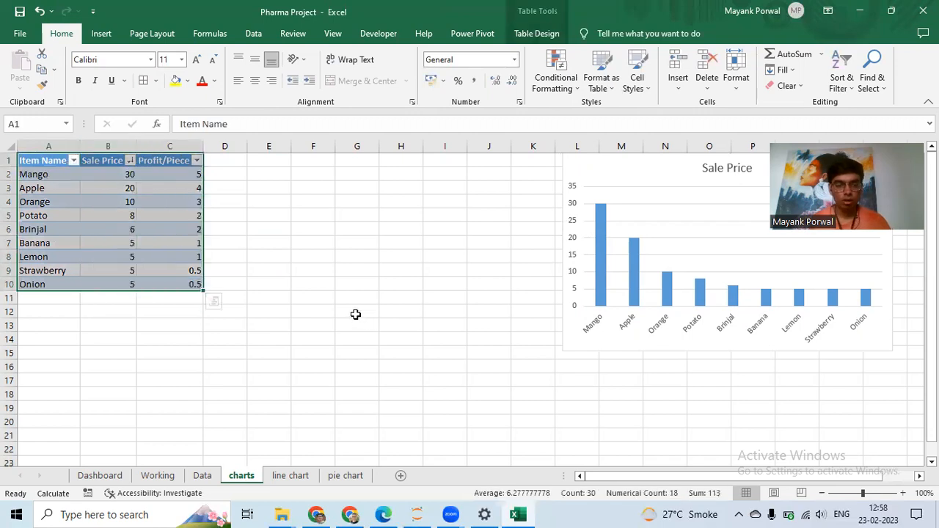
click(97, 33)
click(326, 76)
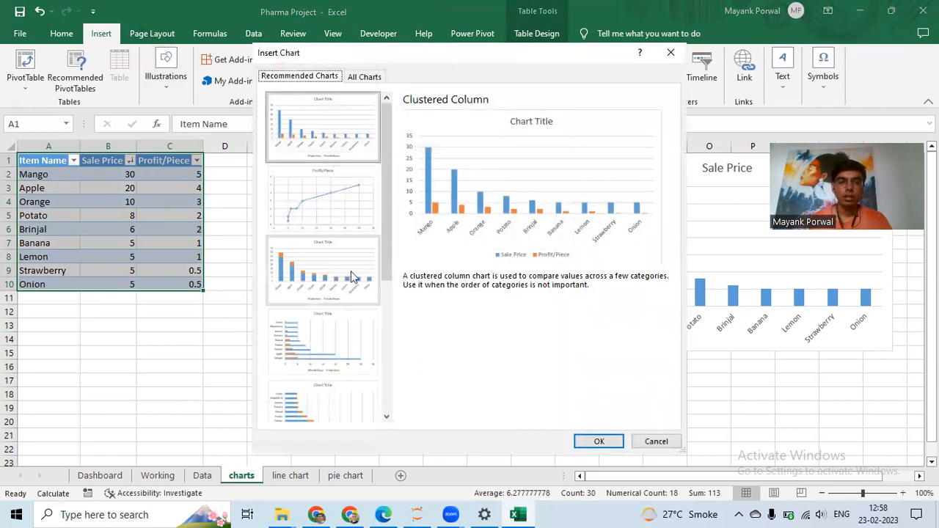
click(351, 278)
click(363, 139)
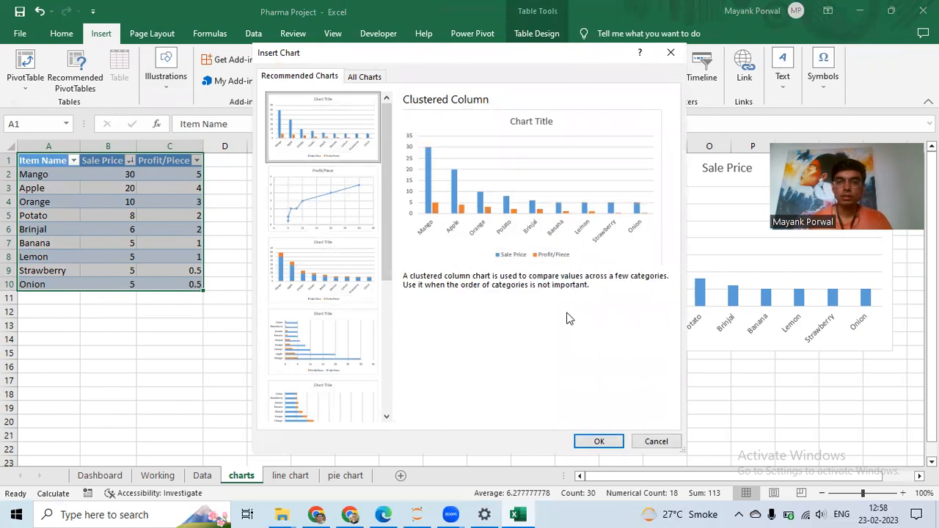
click(328, 343)
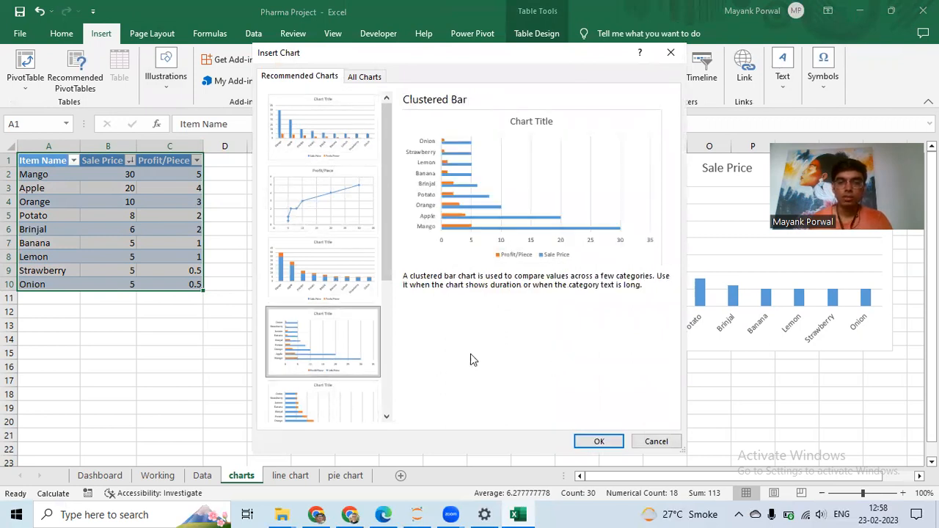
click(599, 441)
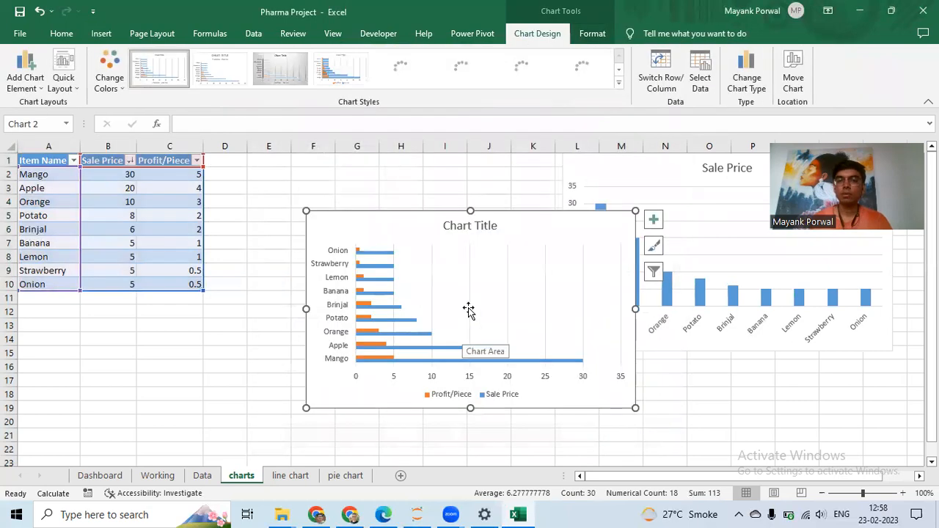
- Move the bar chart beside the table and title it PROFIT - SALES PRICE CHART
drag(551, 230, 467, 192)
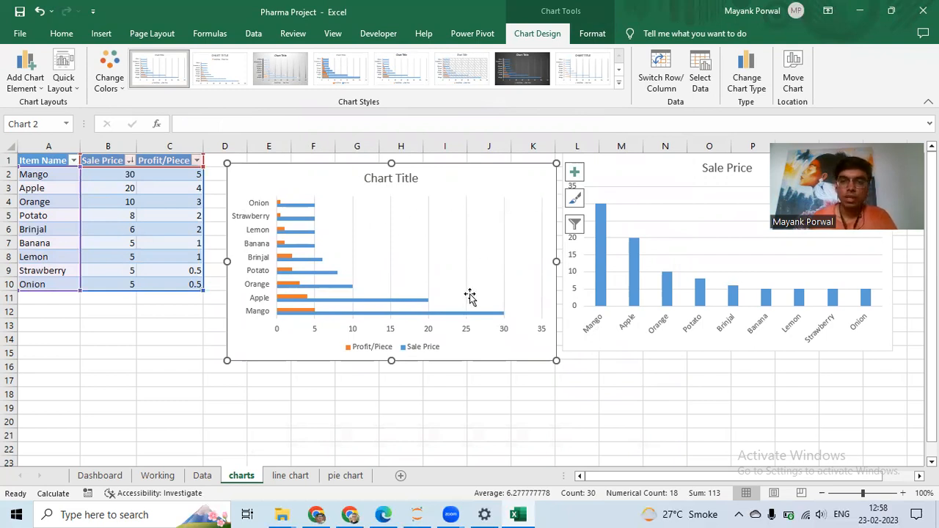
click(400, 178)
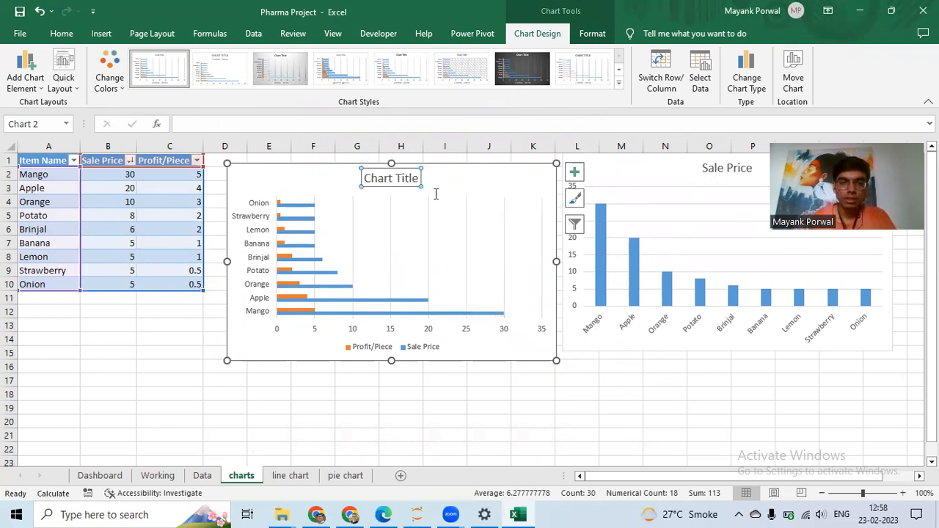
double_click(407, 178)
key(ctrl+a)
text(PROFIT -)
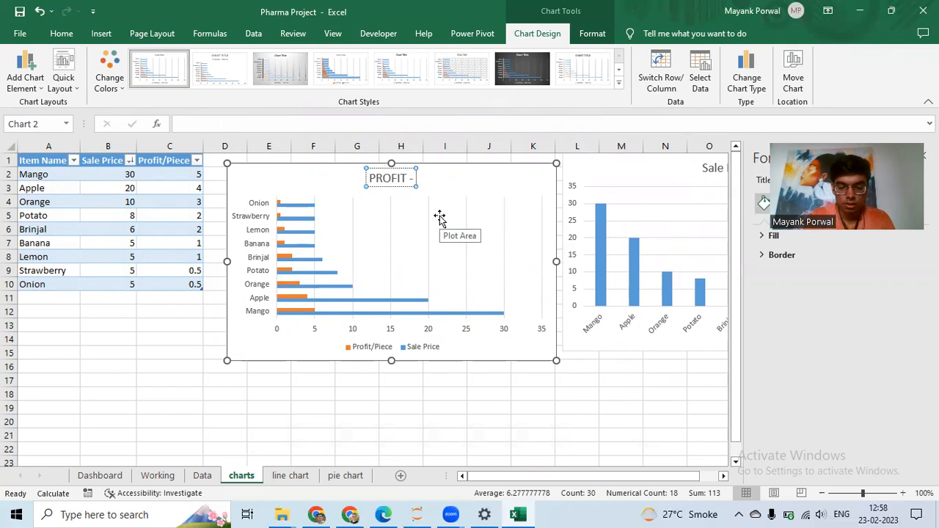
text( SALES)
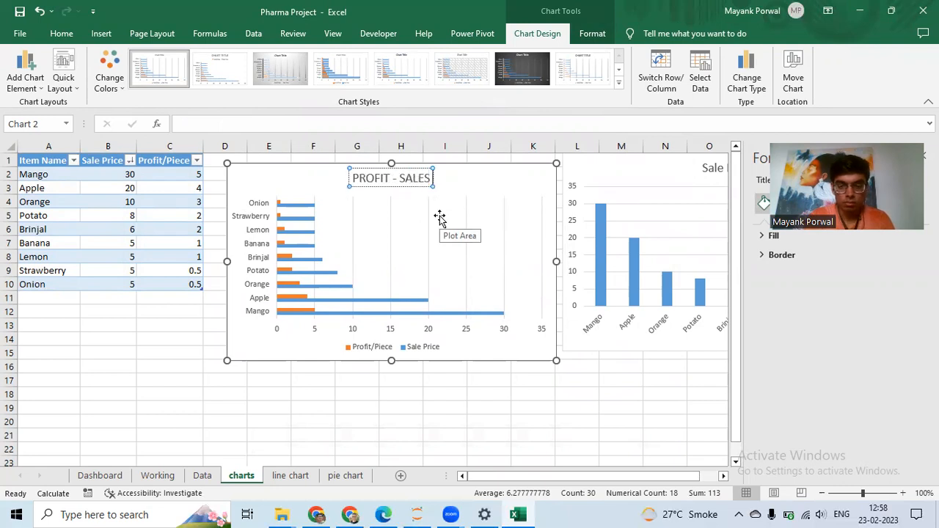
text( PRICE CH)
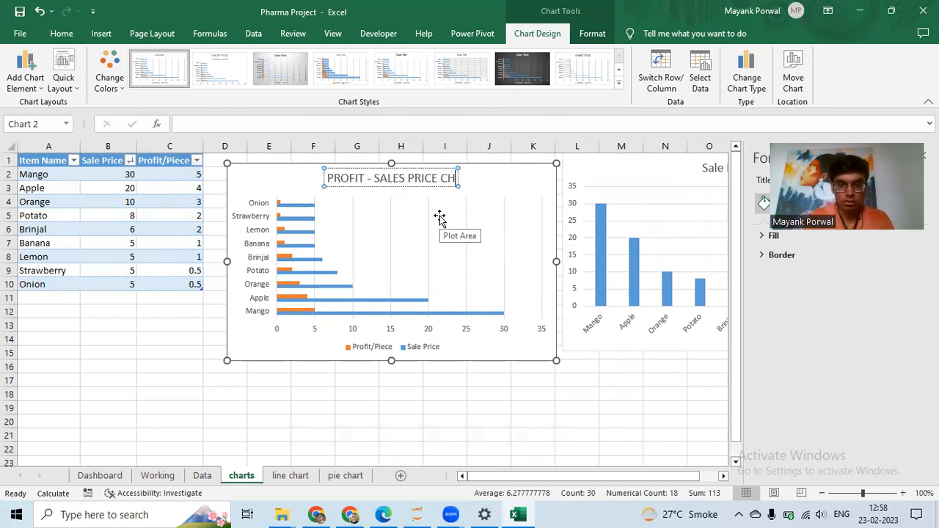
text(ART)
key(Return)
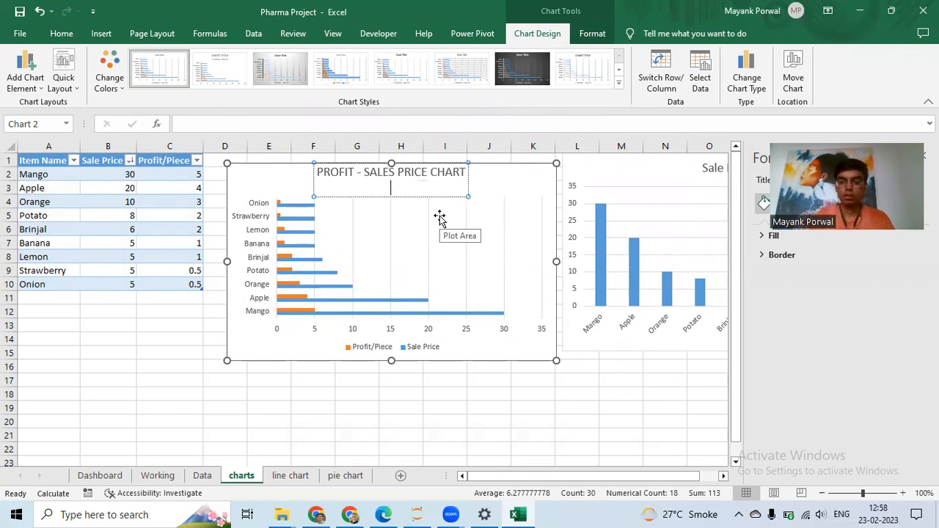
key(BackSpace)
key(Escape)
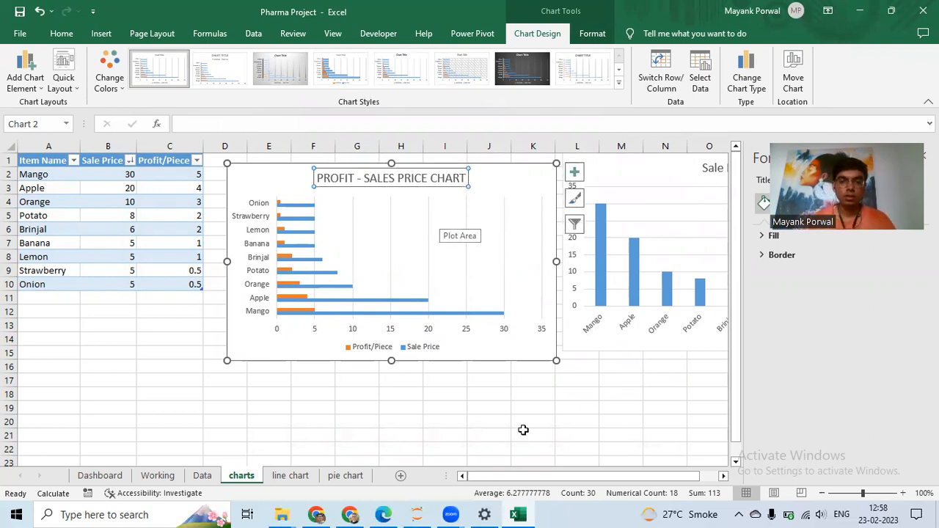
- Reposition the bar chart to span about columns E to K near the top of the sheet
click(523, 424)
drag(496, 352, 490, 368)
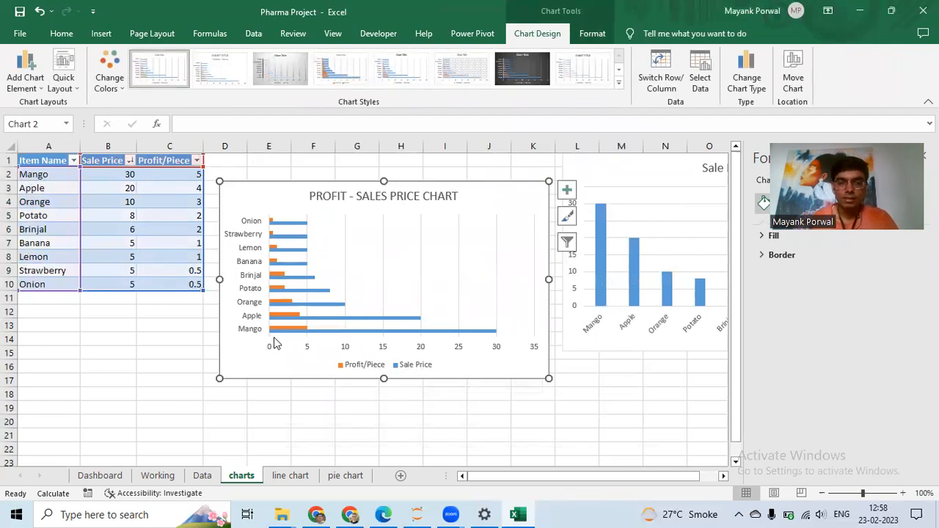
mouse_move(311, 338)
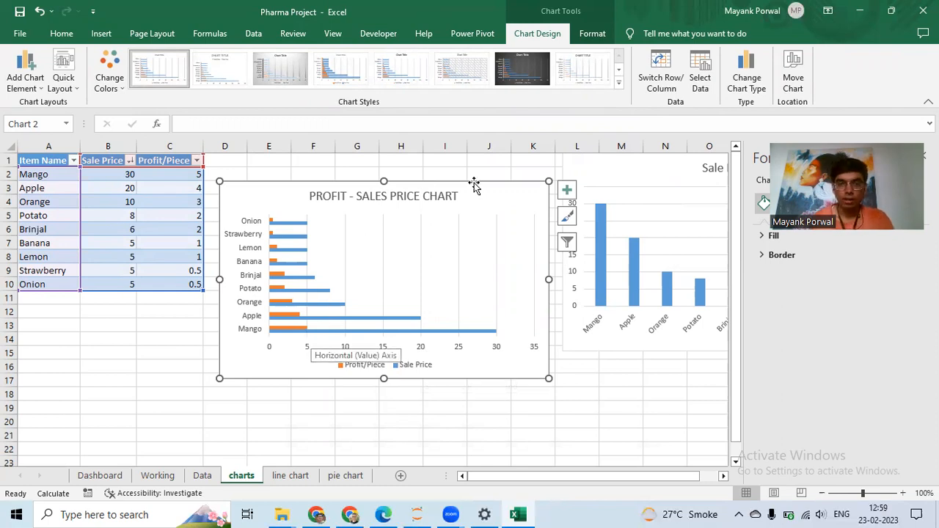
drag(496, 196, 494, 179)
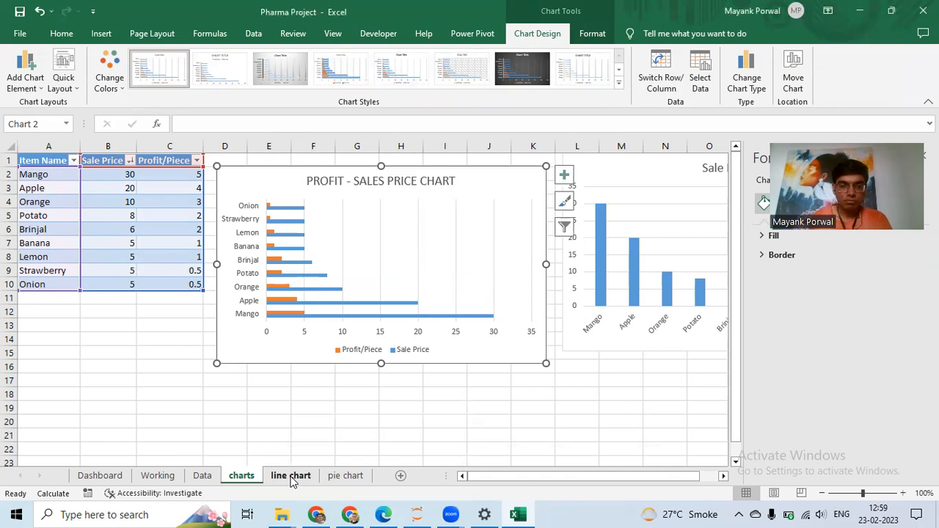
- Open the line chart sheet and examine the Invoice date and Revenue table
click(290, 477)
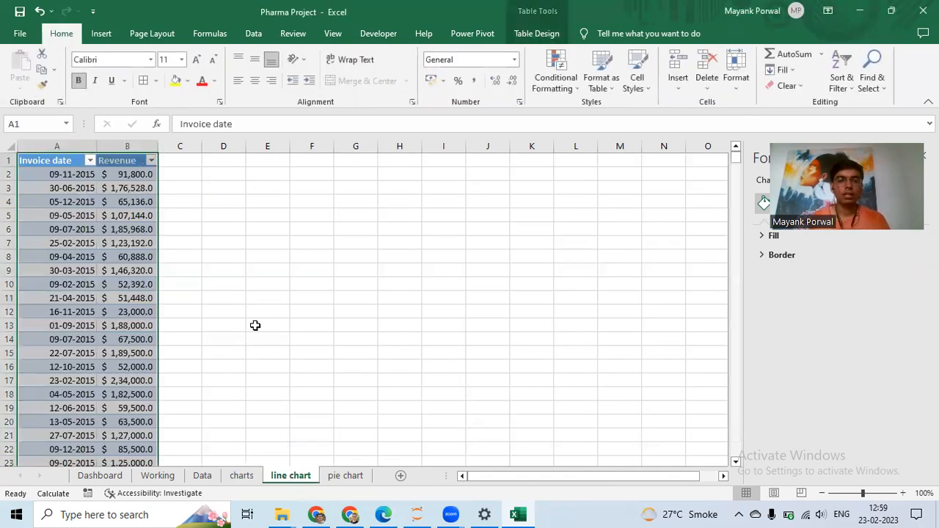
click(249, 326)
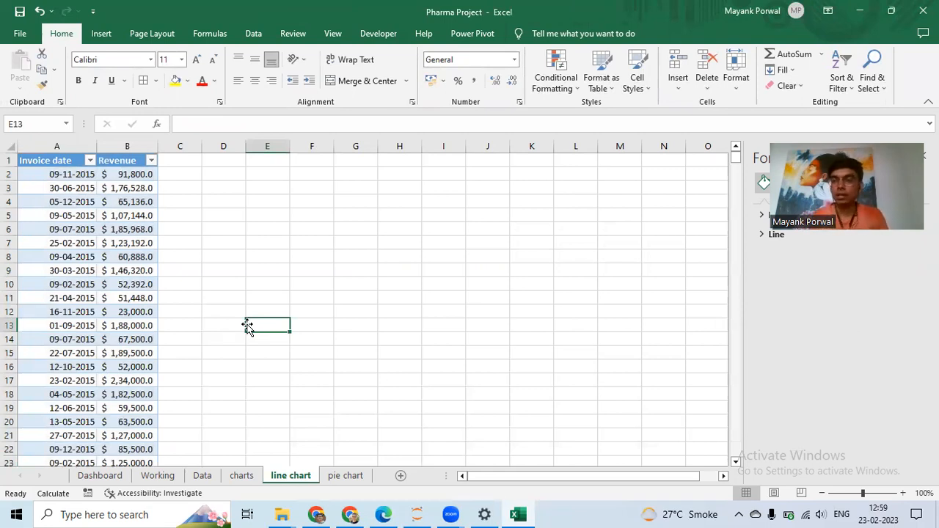
click(66, 182)
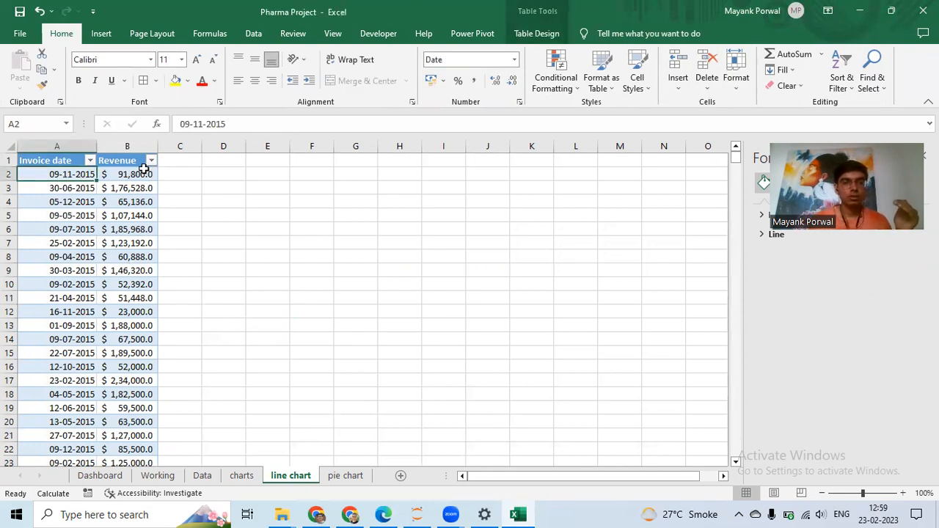
click(143, 174)
click(52, 173)
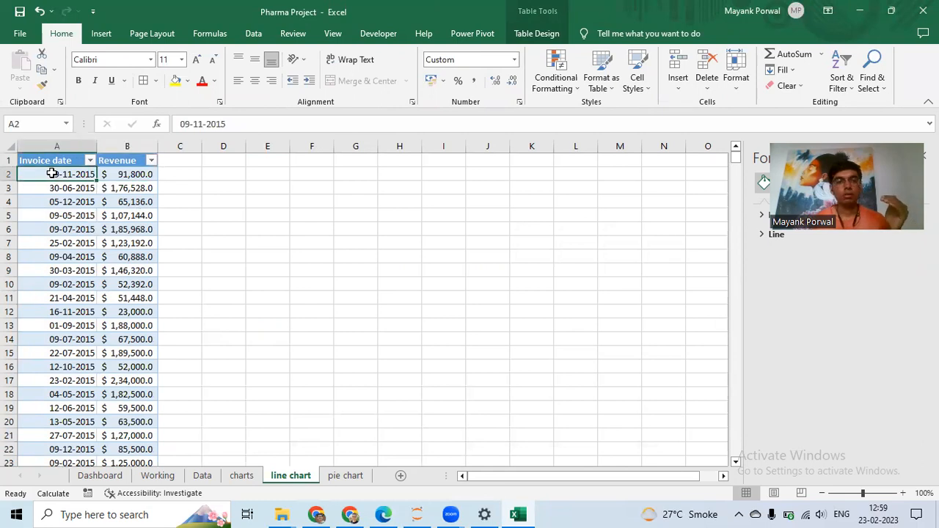
scroll(79, 440, down, 5)
click(78, 449)
scroll(210, 285, up, 5)
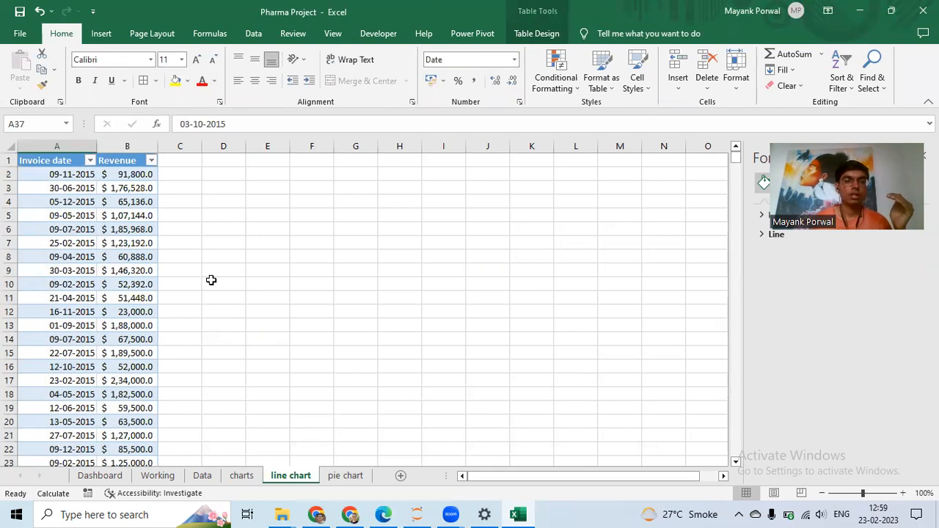
click(56, 146)
click(370, 177)
click(48, 173)
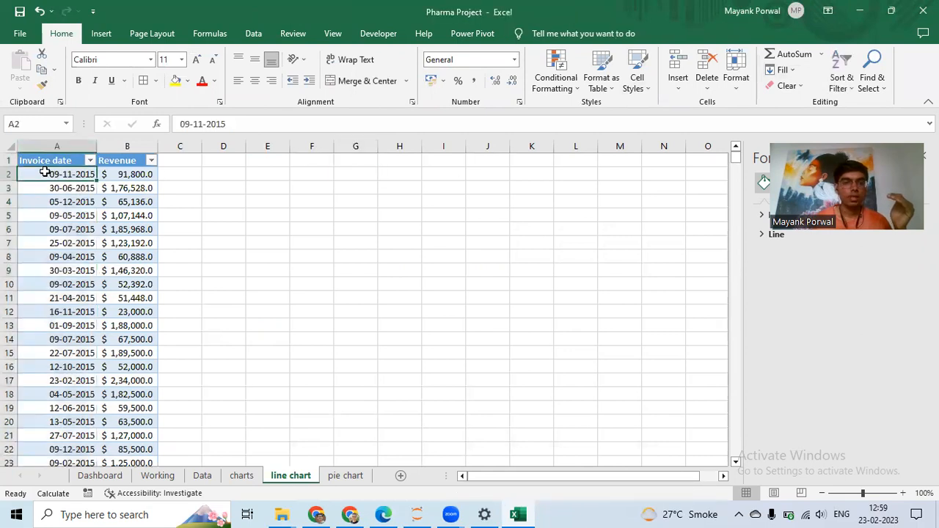
- Sort the Invoice date column from oldest to newest
key(ctrl+shift+Down)
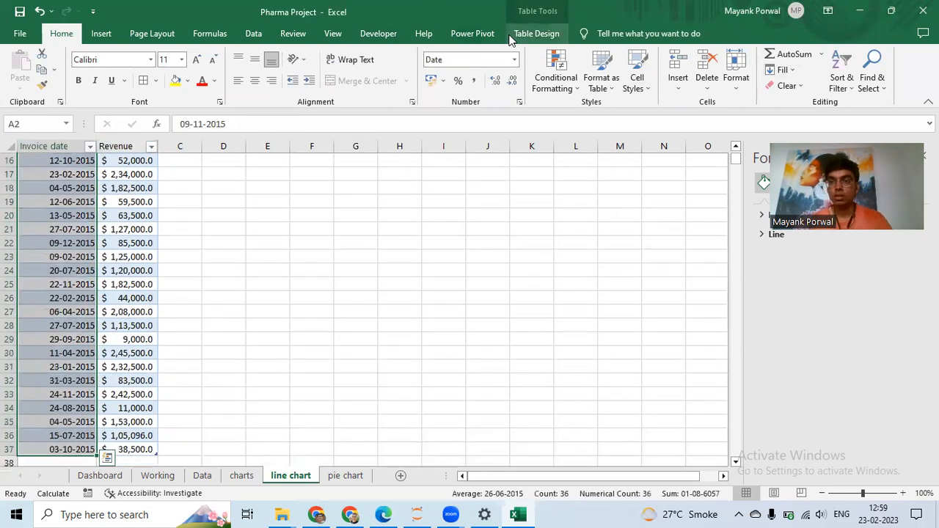
click(854, 77)
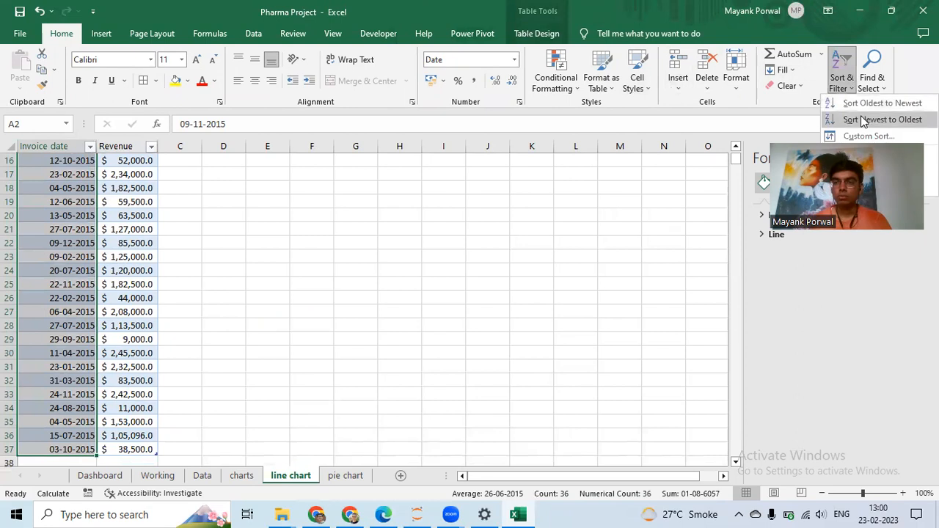
click(866, 102)
click(351, 205)
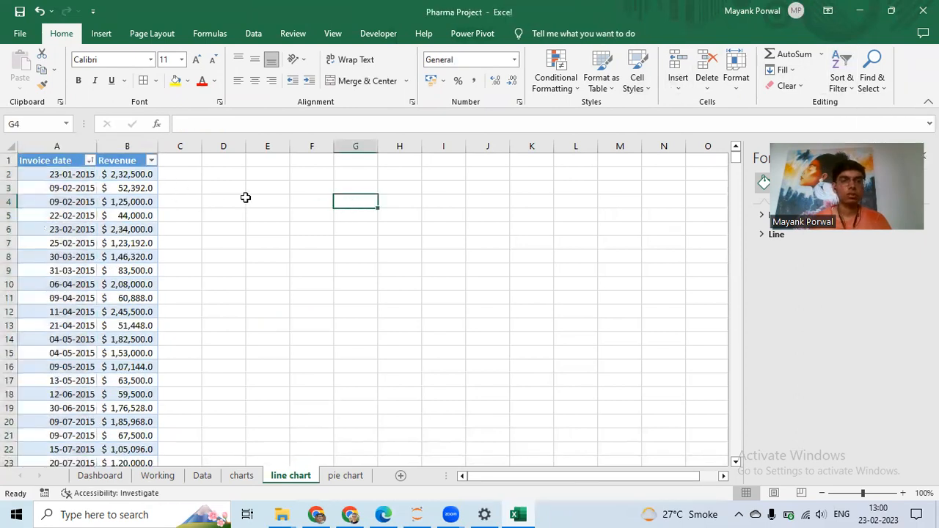
- Insert the recommended line chart from the Invoice date and Revenue data (A2:B37)
click(188, 172)
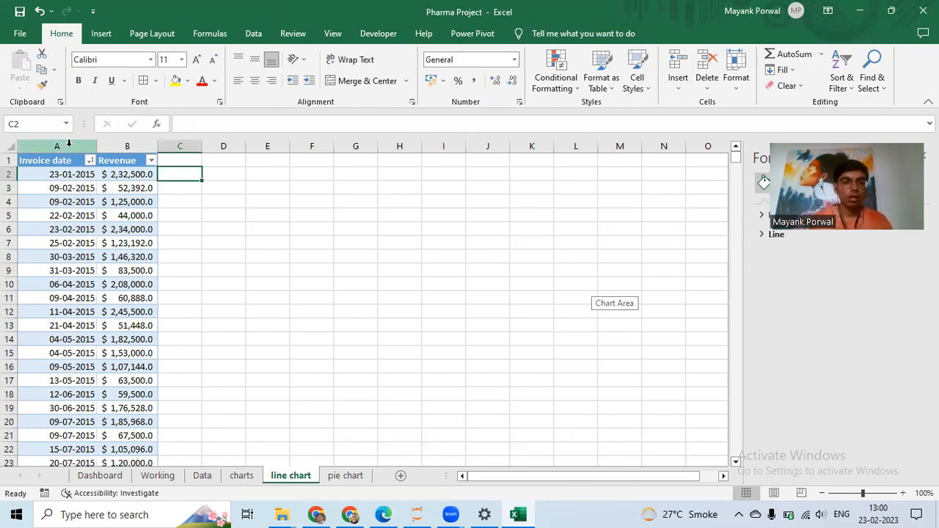
click(55, 175)
key(ctrl+shift+End)
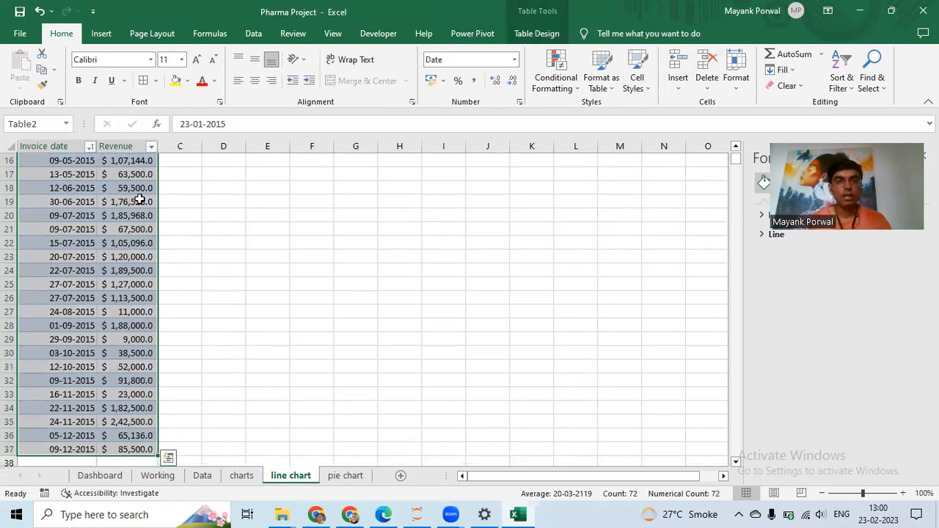
click(101, 33)
click(327, 80)
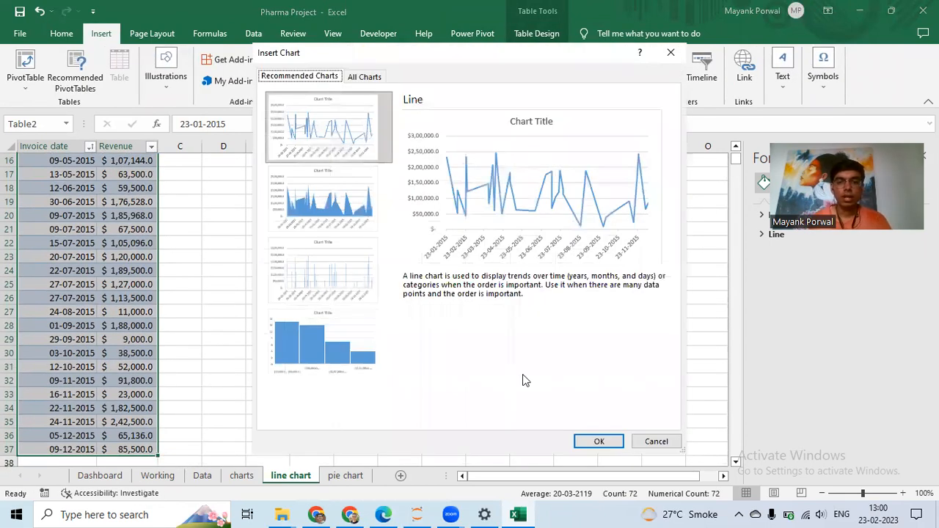
click(599, 441)
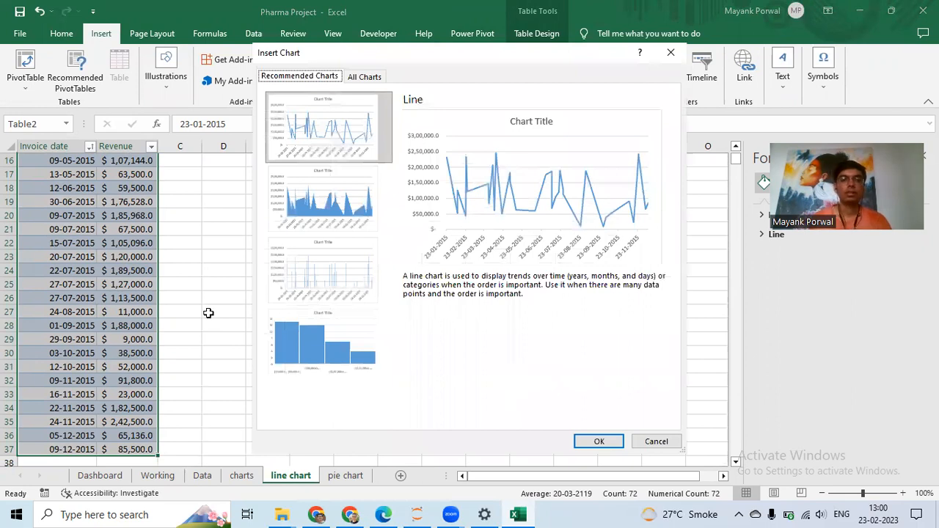
- Move the line chart up beside the table and title it REVENUE
drag(465, 227, 399, 194)
click(319, 190)
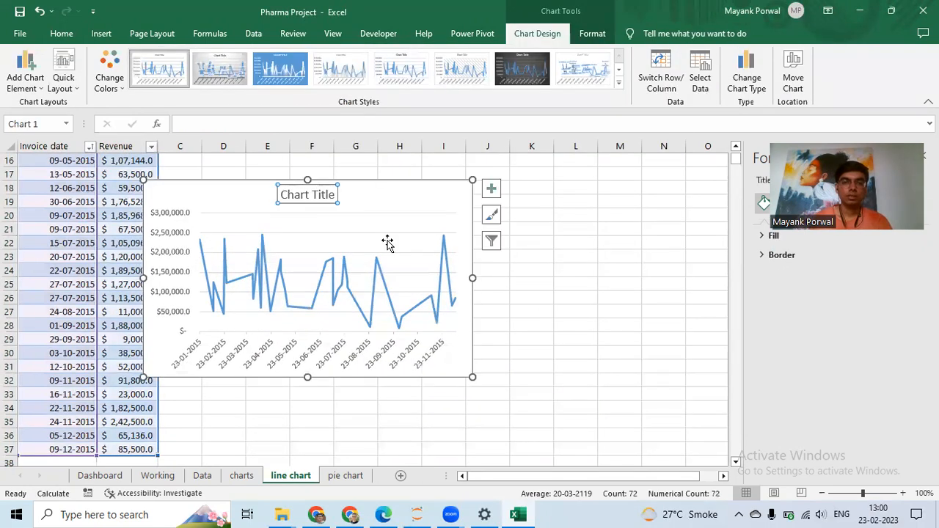
click(308, 195)
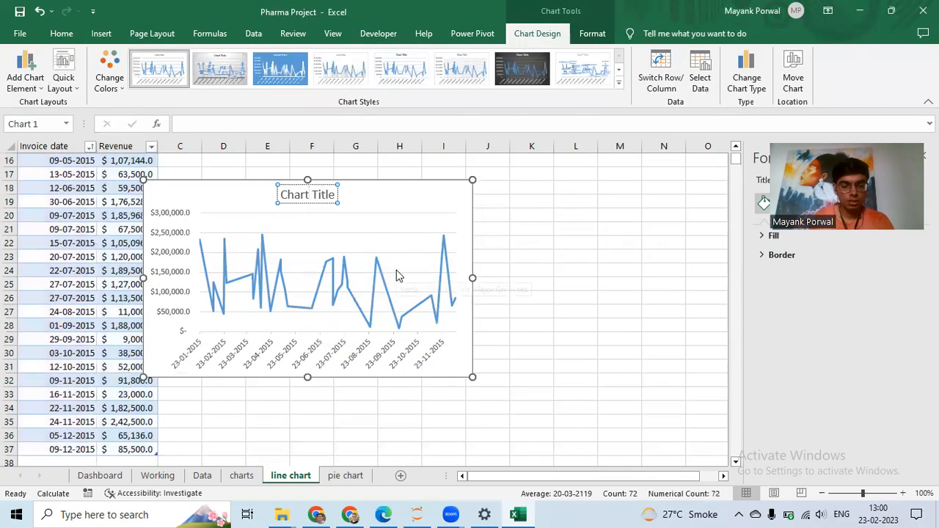
key(ctrl+a)
text(RE)
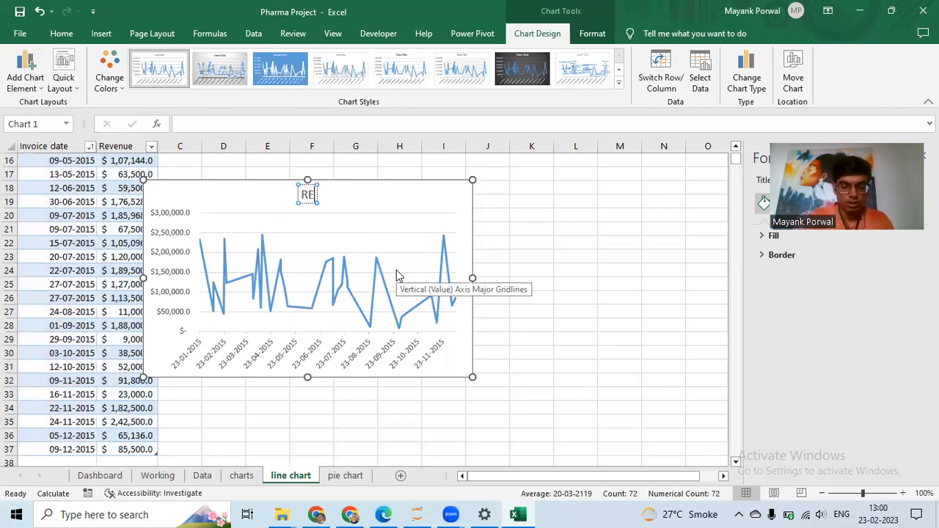
text(VENUE)
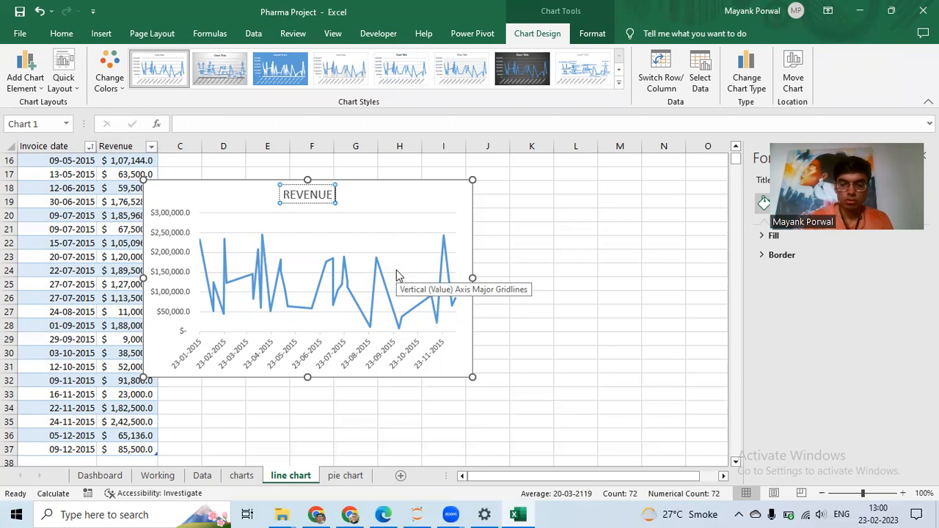
key(Escape)
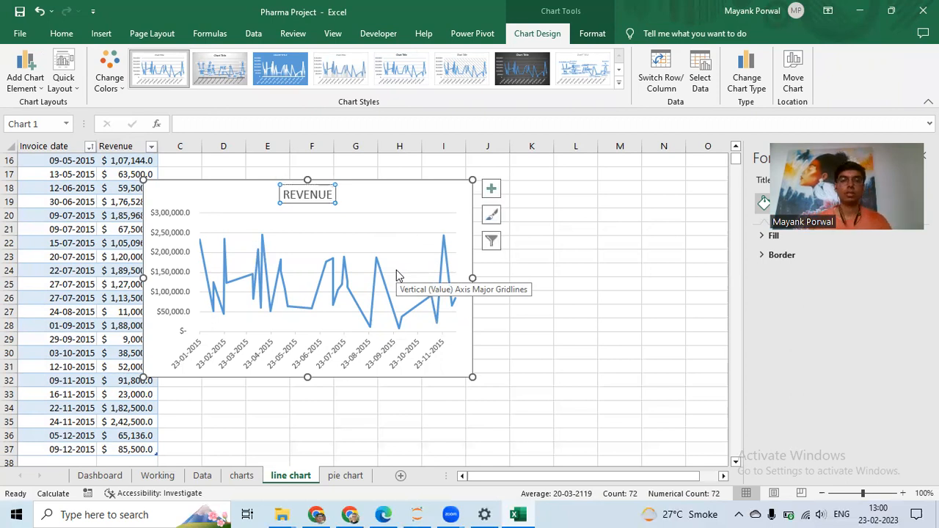
- Widen the line chart to span about columns B to Q
drag(384, 201, 403, 186)
drag(490, 263, 723, 261)
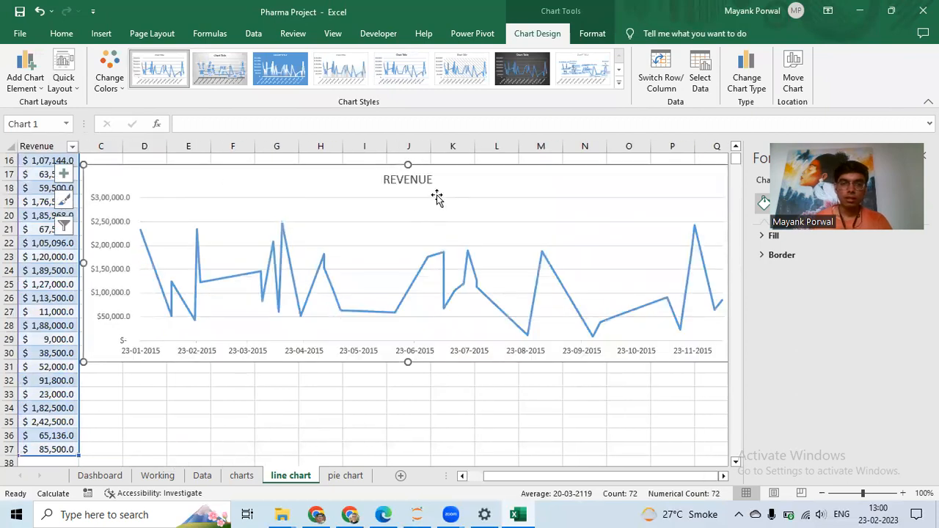
drag(470, 180, 457, 184)
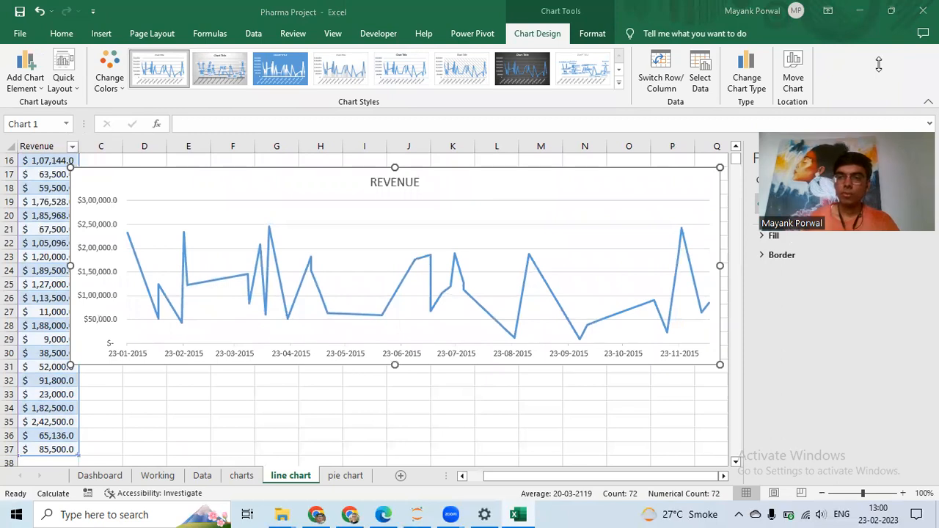
- Close the formatting pane and move the REVENUE line chart up to the top of the sheet beside the table, about columns D to R
click(923, 155)
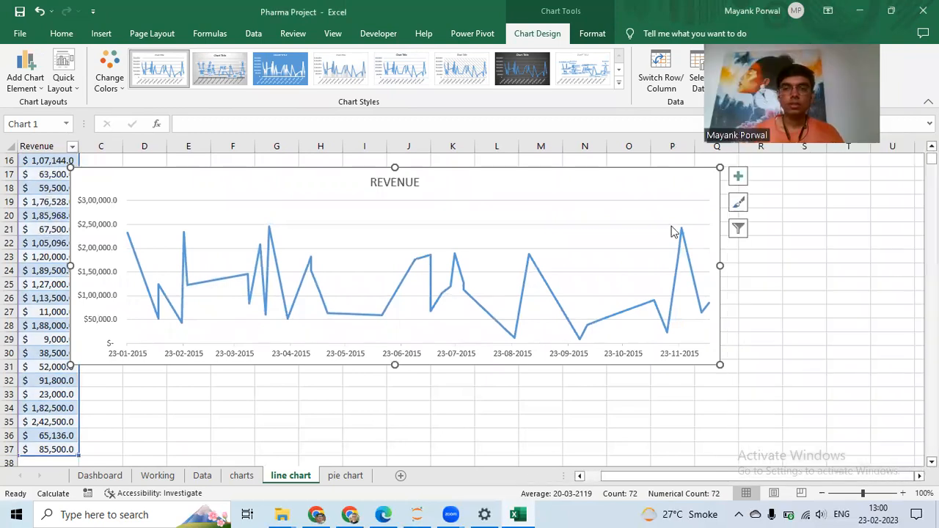
mouse_move(671, 179)
mouse_down()
mouse_move(690, 168)
mouse_move(703, 177)
mouse_up()
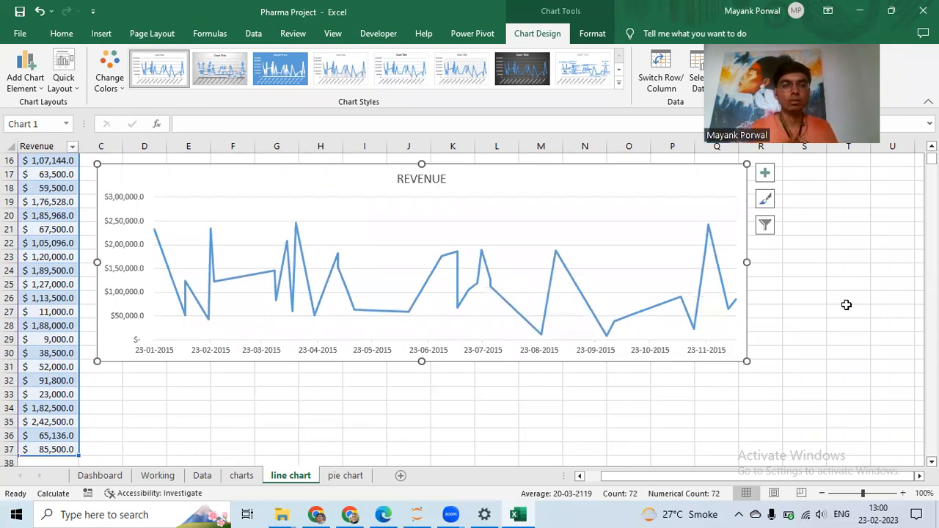
drag(717, 478, 711, 481)
scroll(119, 231, up, 5)
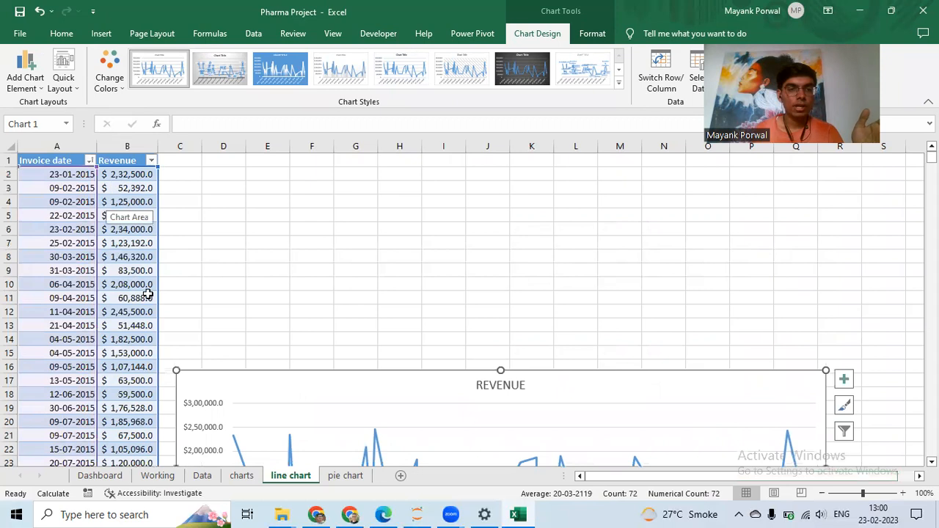
drag(243, 386, 267, 179)
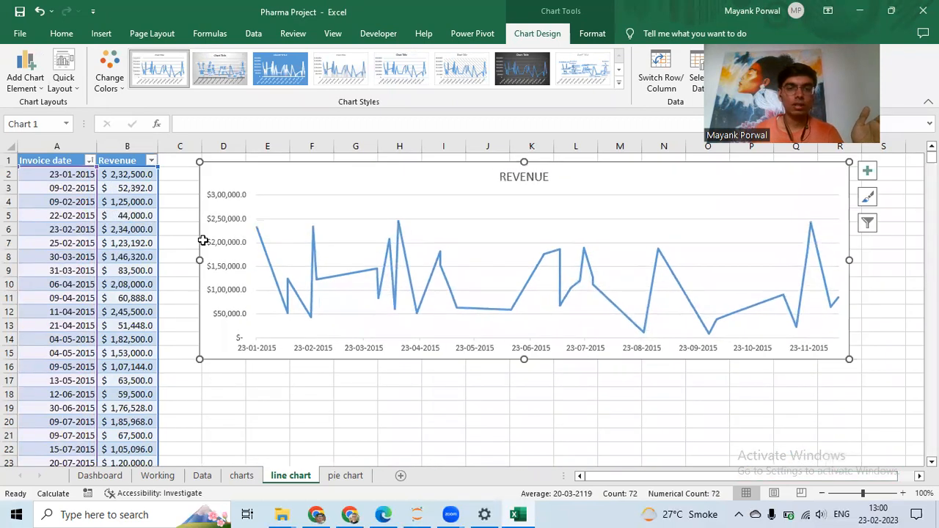
click(110, 367)
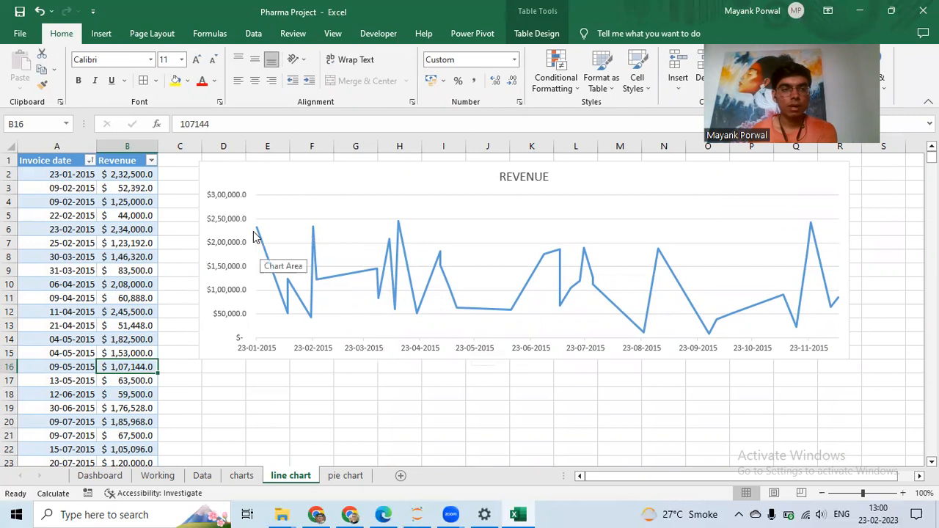
- Switch to the pie chart sheet and select the whole Dealer and Sales table (A1:B9)
mouse_move(254, 236)
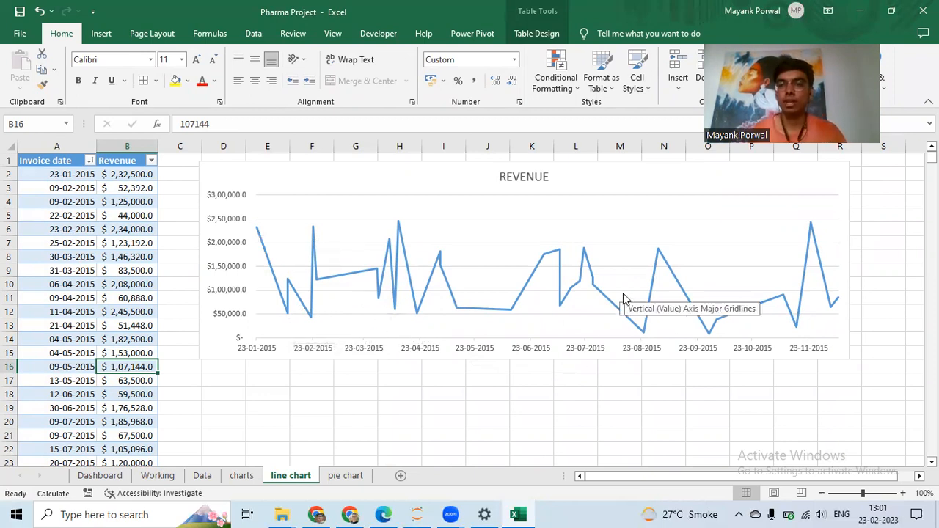
click(358, 476)
click(259, 285)
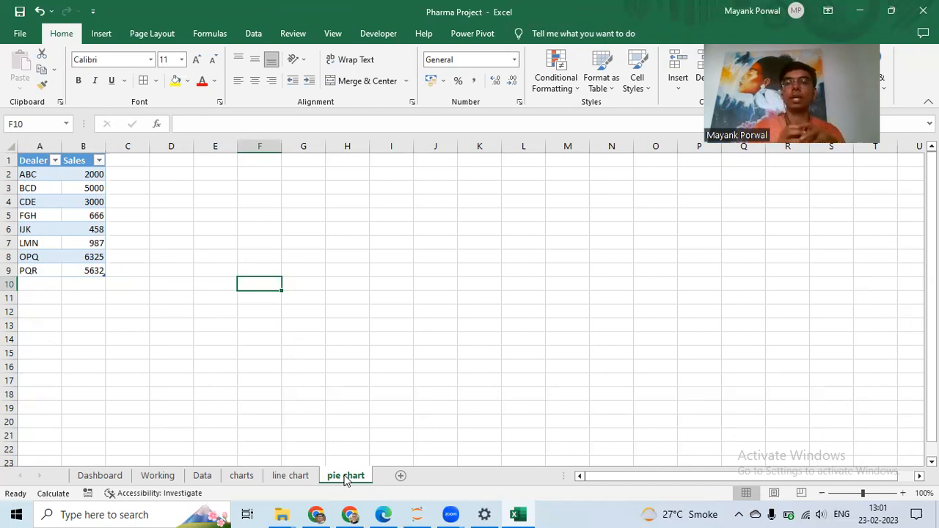
click(31, 152)
click(196, 185)
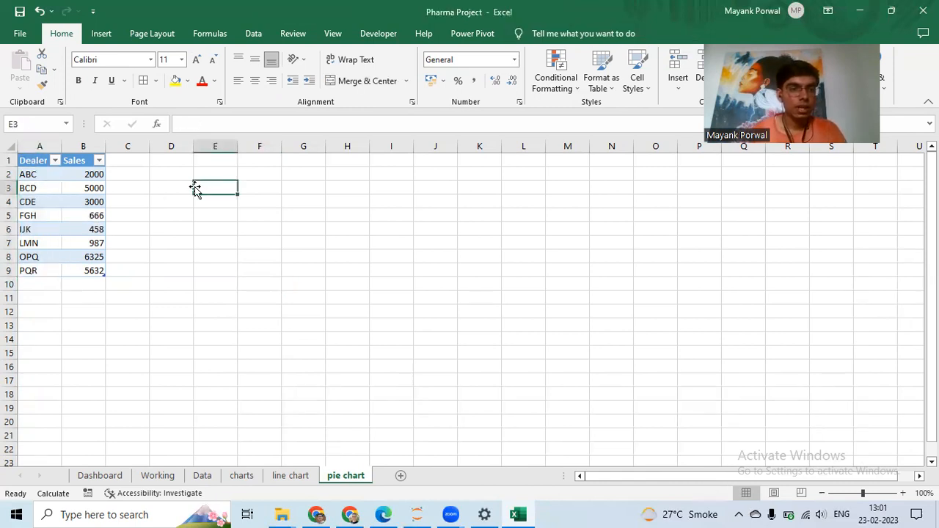
click(95, 177)
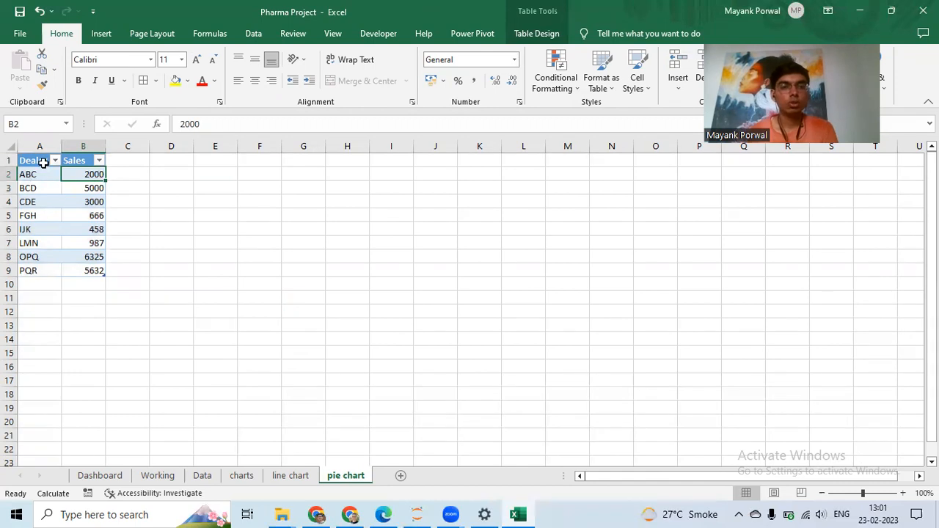
drag(37, 157, 92, 201)
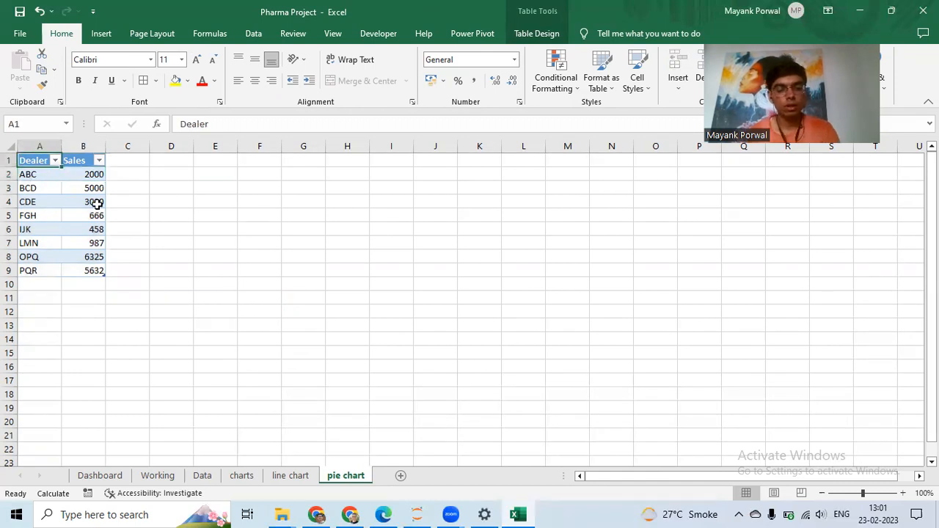
key(ctrl+a)
- Insert the recommended pie chart from the Dealer and Sales data
click(101, 40)
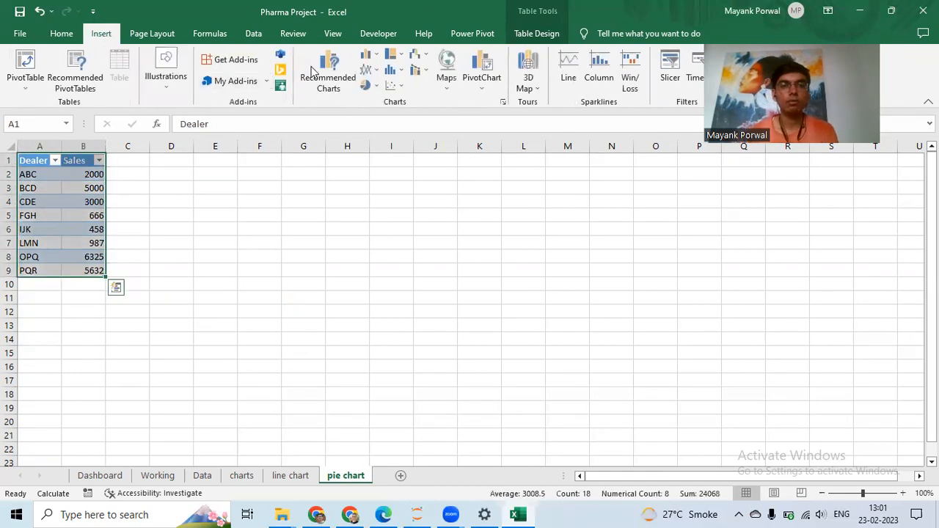
click(323, 72)
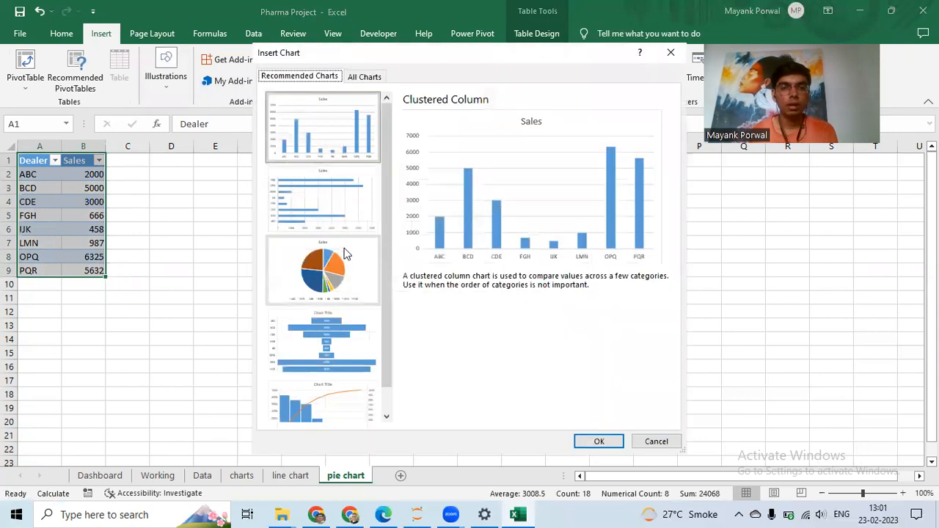
click(346, 254)
click(585, 443)
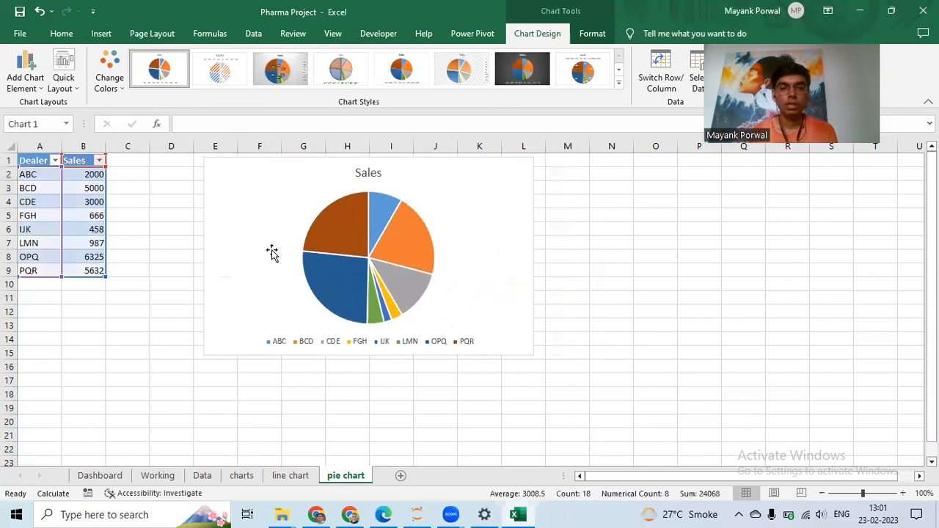
- Widen the pie chart and move it left beside the table, spanning about columns D to L
drag(533, 357, 587, 369)
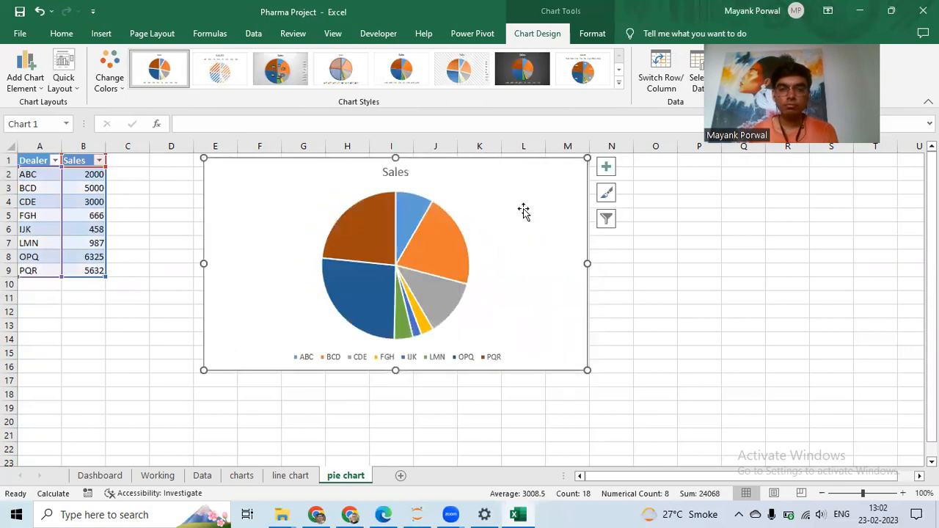
drag(536, 177, 490, 171)
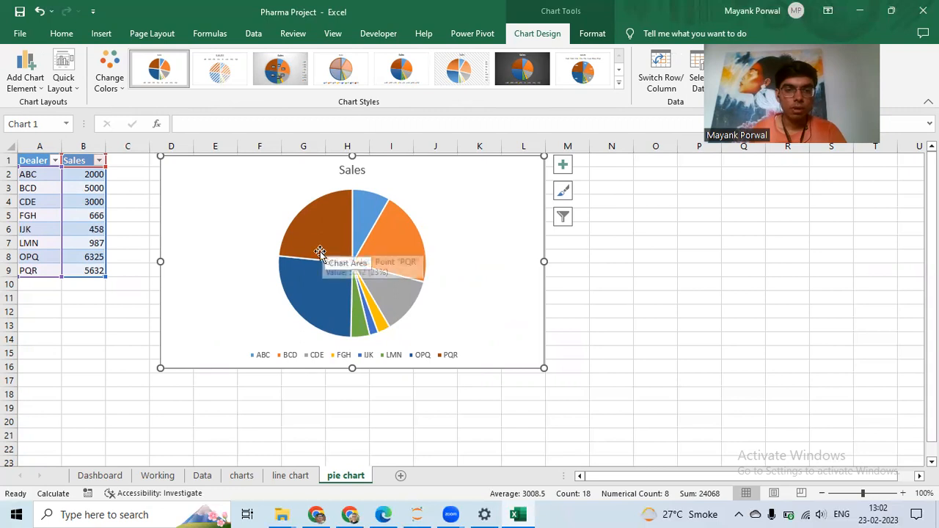
mouse_move(321, 297)
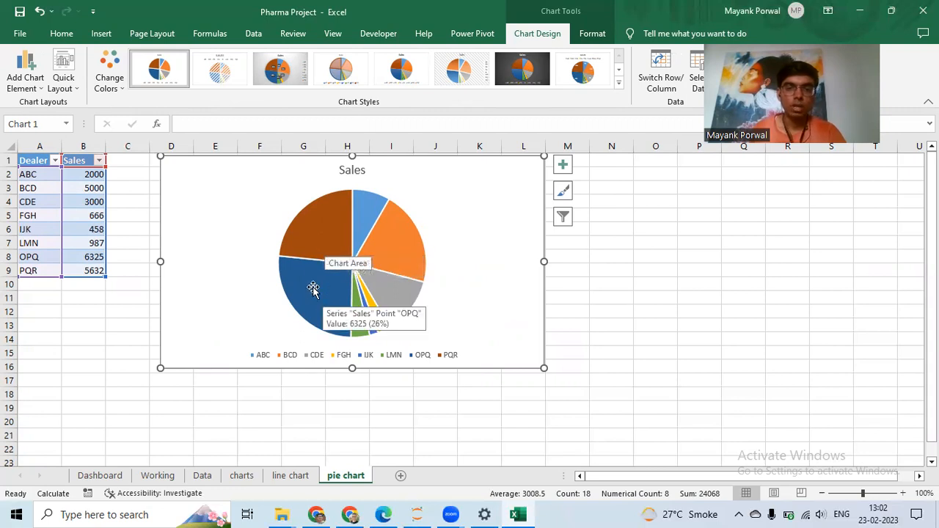